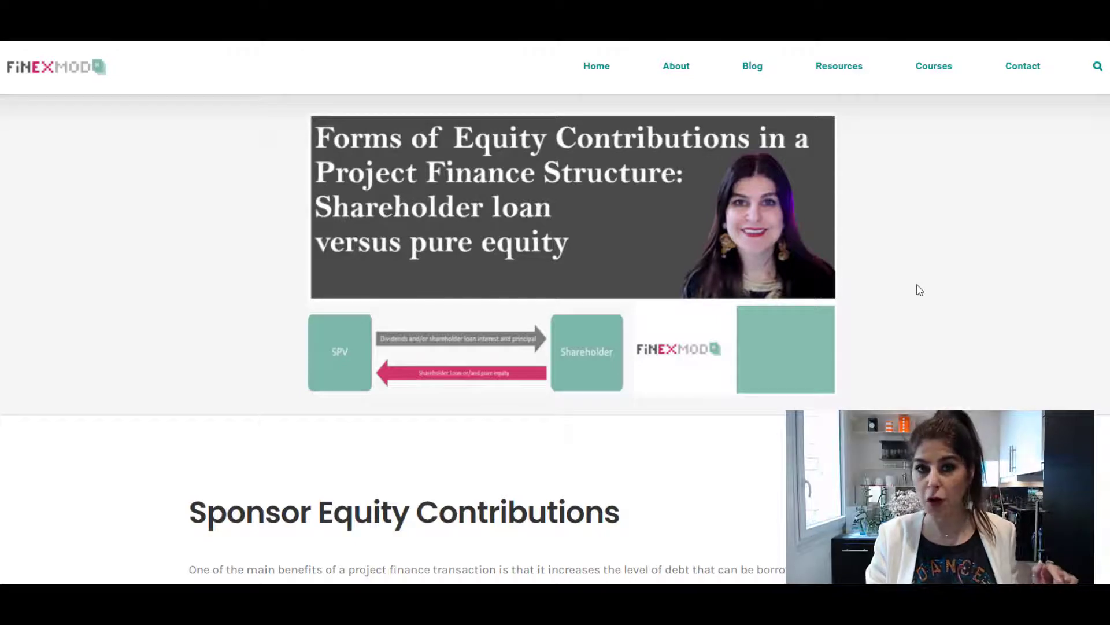
# Read through the blog article on pure equity versus shareholder loan, down to the sizing section in Step 2.
pyautogui.scroll(-10, 920, 291)
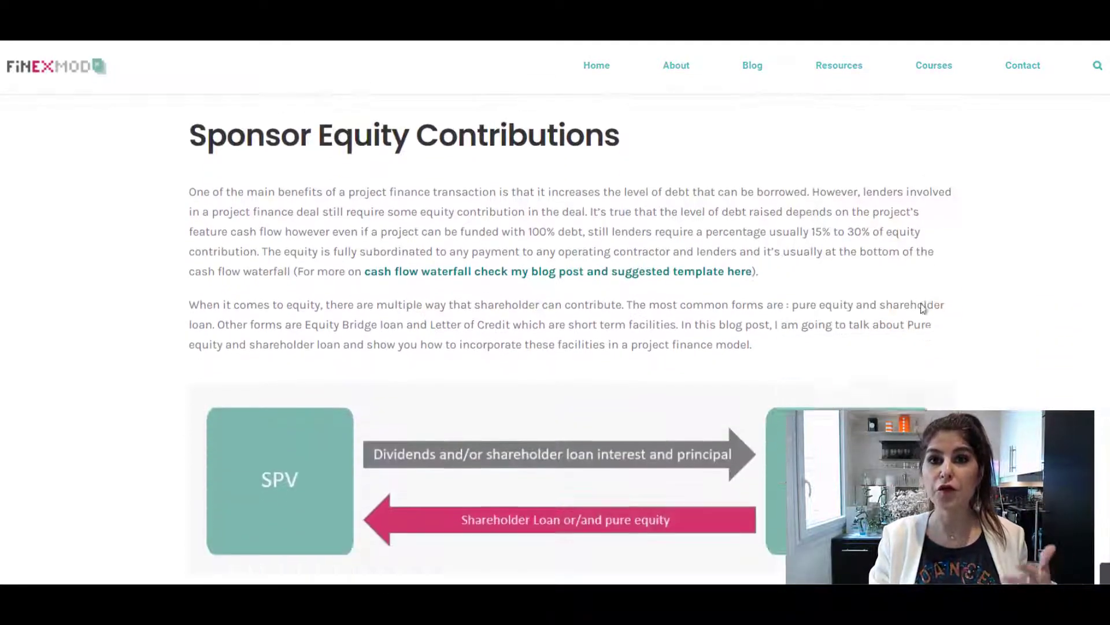
pyautogui.scroll(-3, 923, 316)
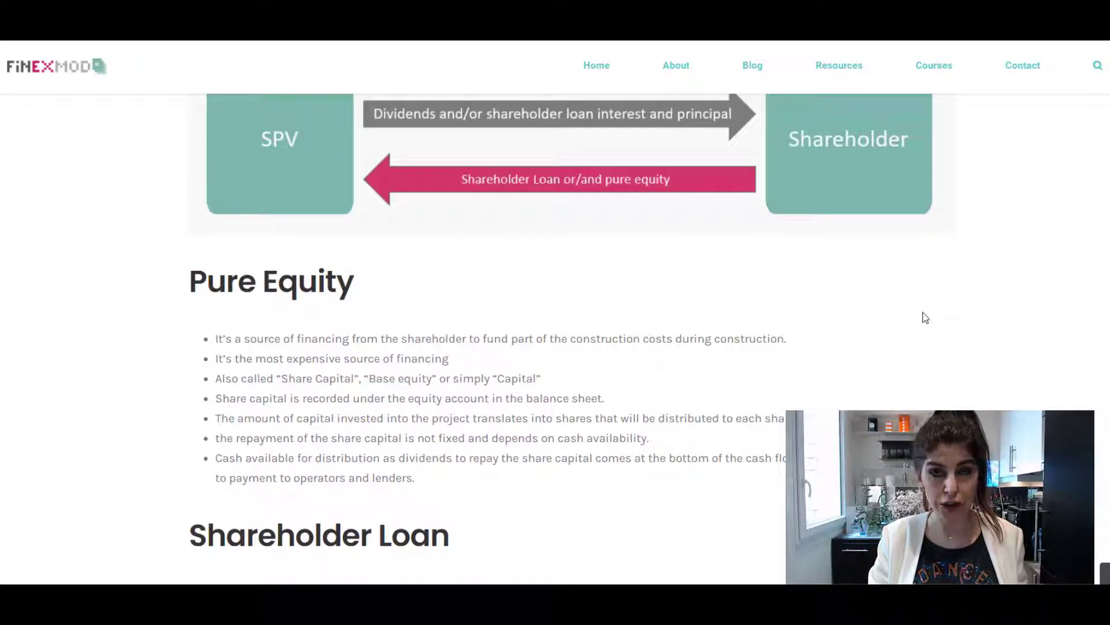
pyautogui.scroll(-13, 925, 317)
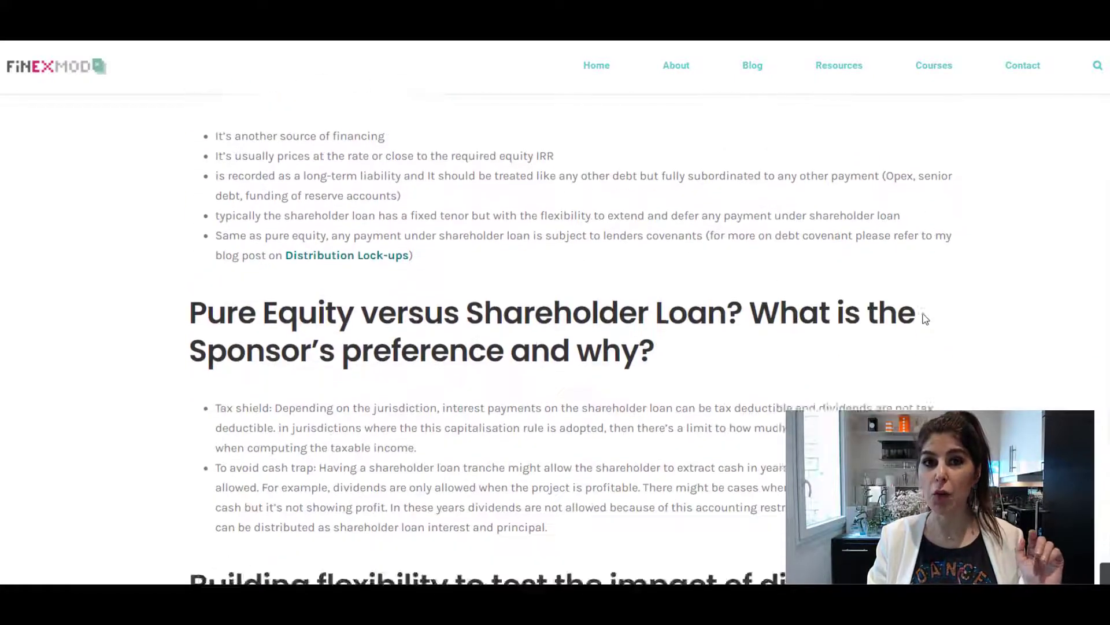
pyautogui.scroll(-20, 925, 319)
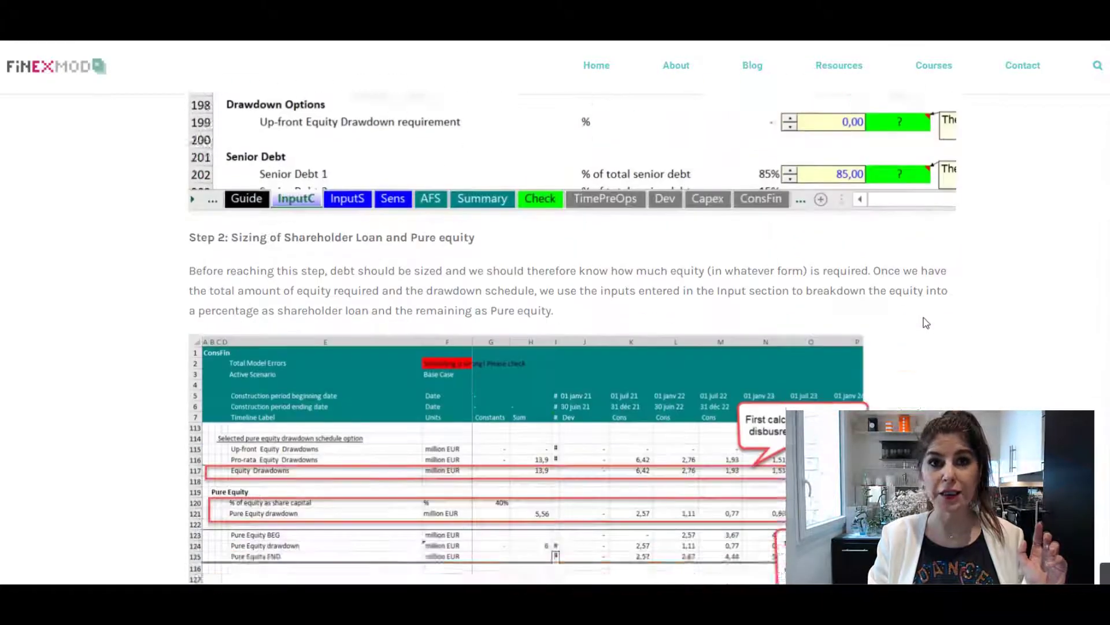
pyautogui.scroll(-11, 925, 322)
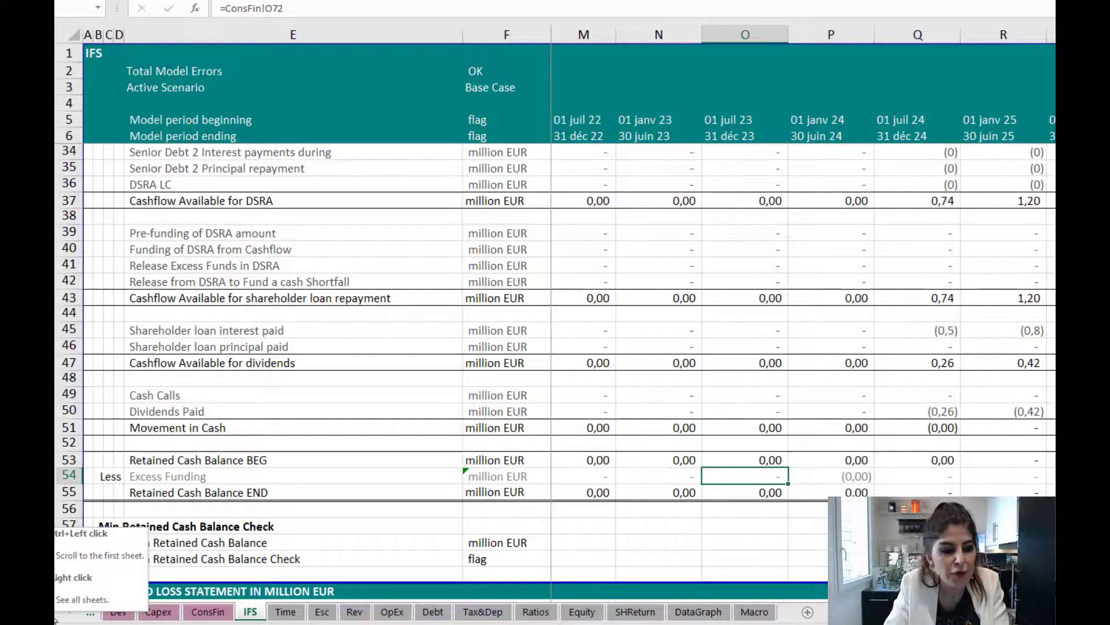
# In the Excel solar PV model, look over the Cover, InputC and InputS sheets.
pyautogui.moveTo(55, 619); pyautogui.dragTo(55, 619)
pyautogui.click(118, 611)
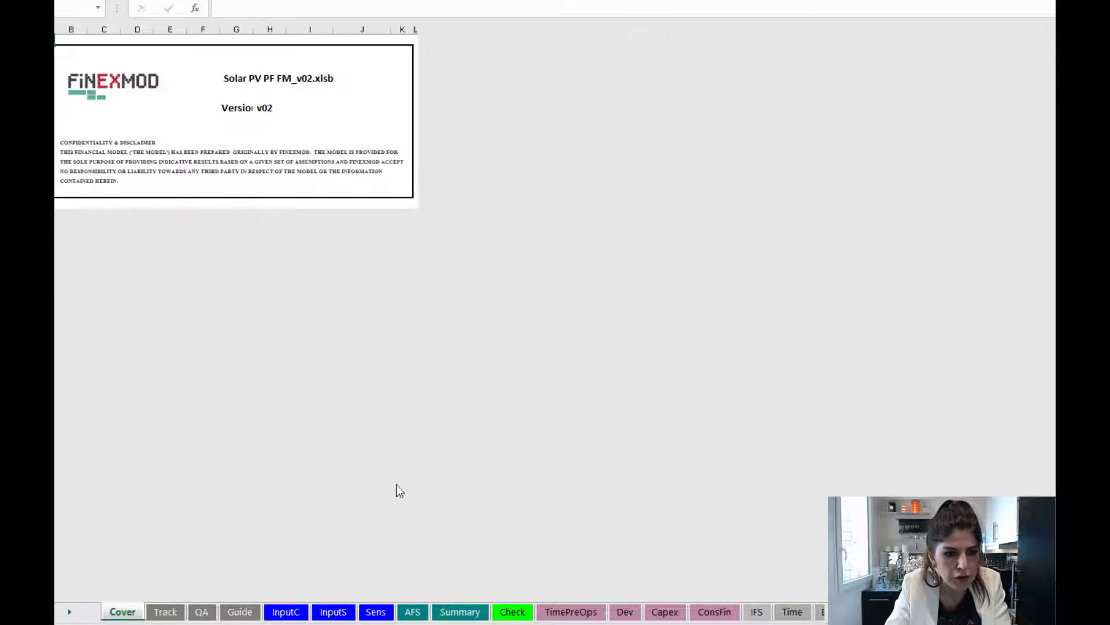
pyautogui.click(285, 613)
pyautogui.click(339, 614)
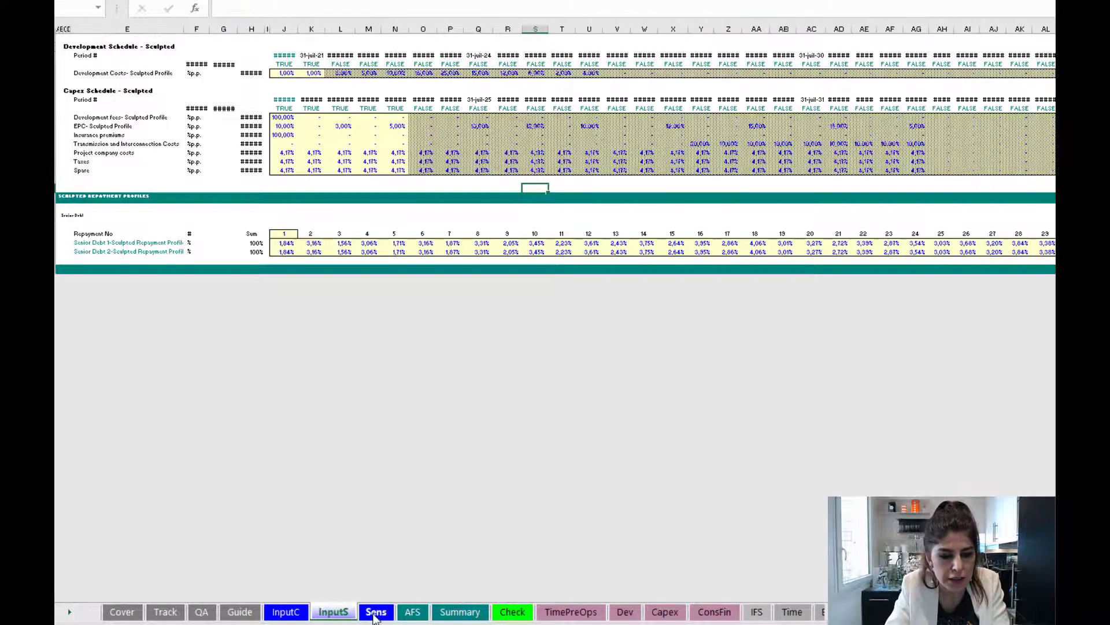
pyautogui.click(283, 614)
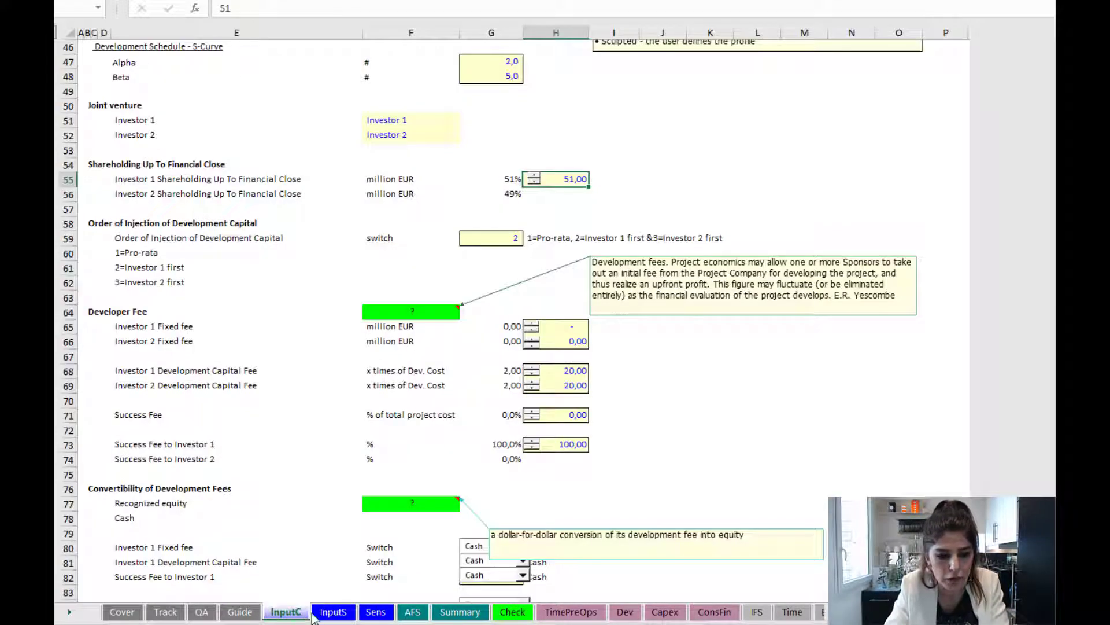
pyautogui.click(333, 613)
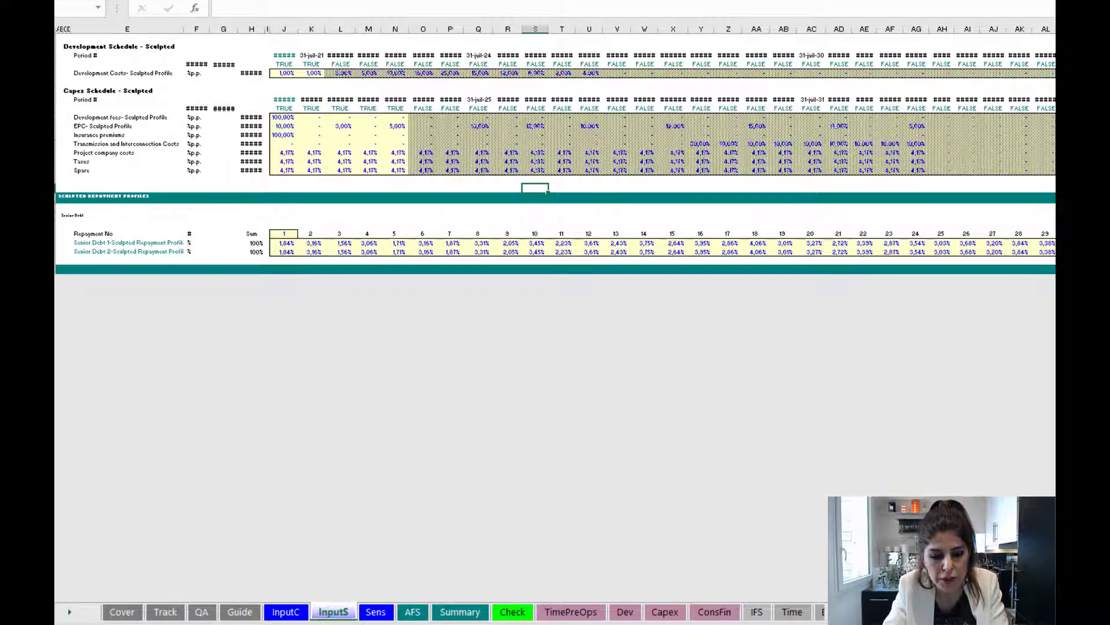
# Return to the IFS sheet and examine the start of the cashflow waterfall, from operating cash to the funding drawdowns.
pyautogui.moveTo(69, 612); pyautogui.dragTo(71, 616)
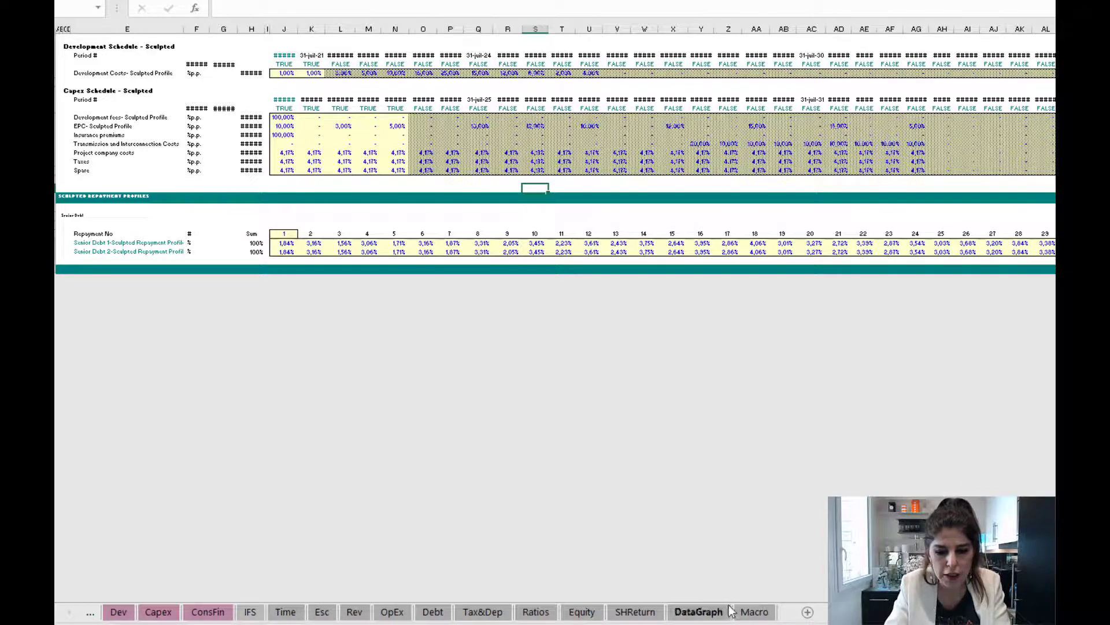
pyautogui.click(250, 612)
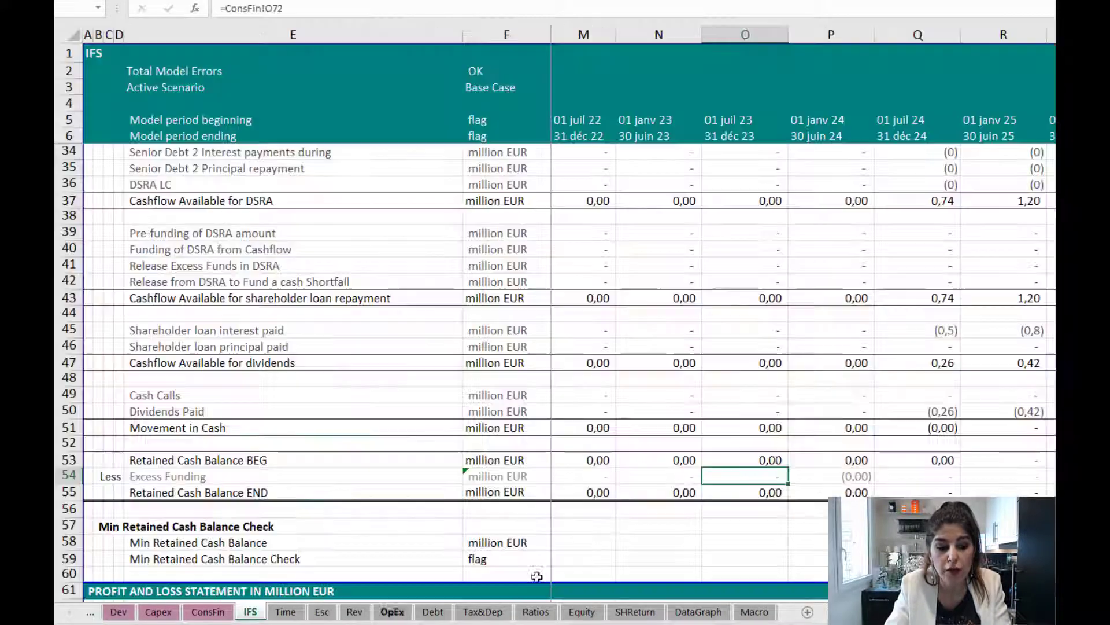
pyautogui.scroll(8, 743, 425)
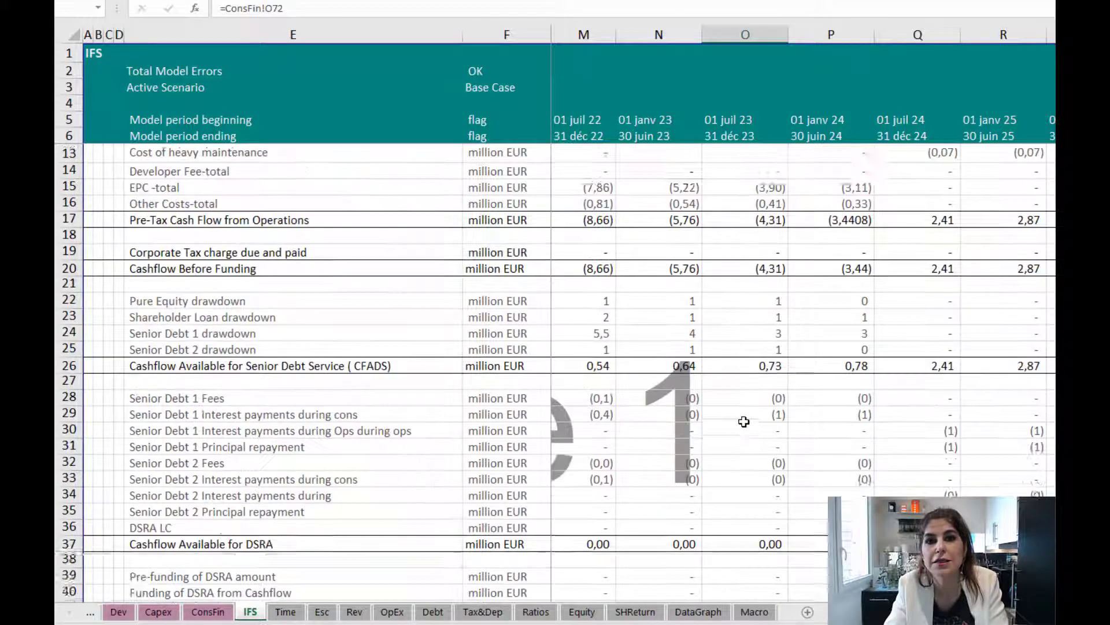
pyautogui.scroll(1, 808, 430)
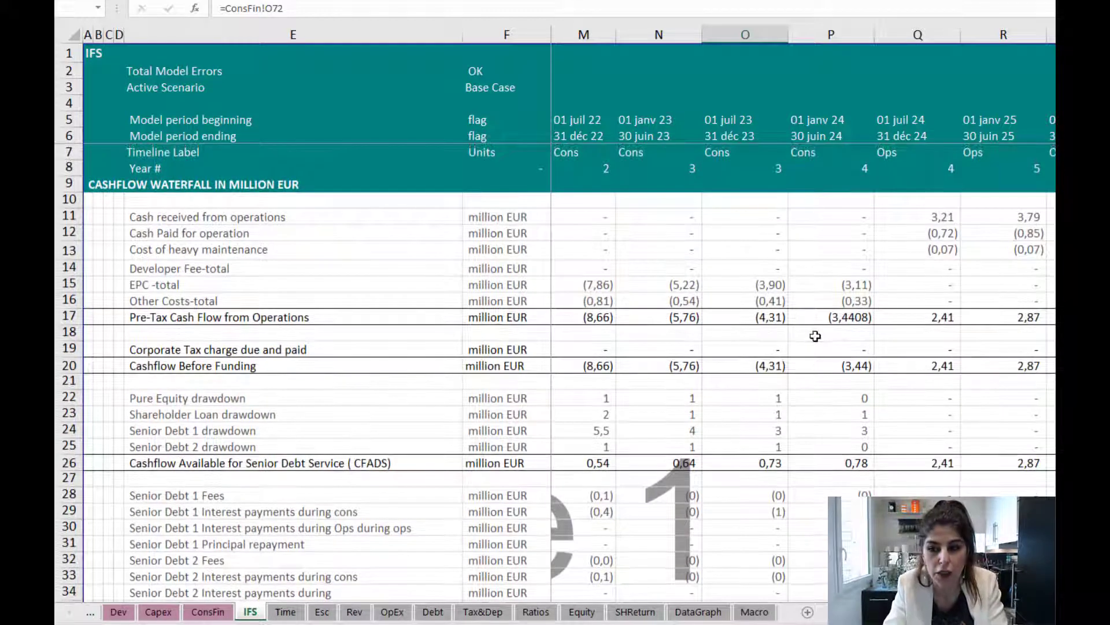
pyautogui.scroll(-1, 820, 333)
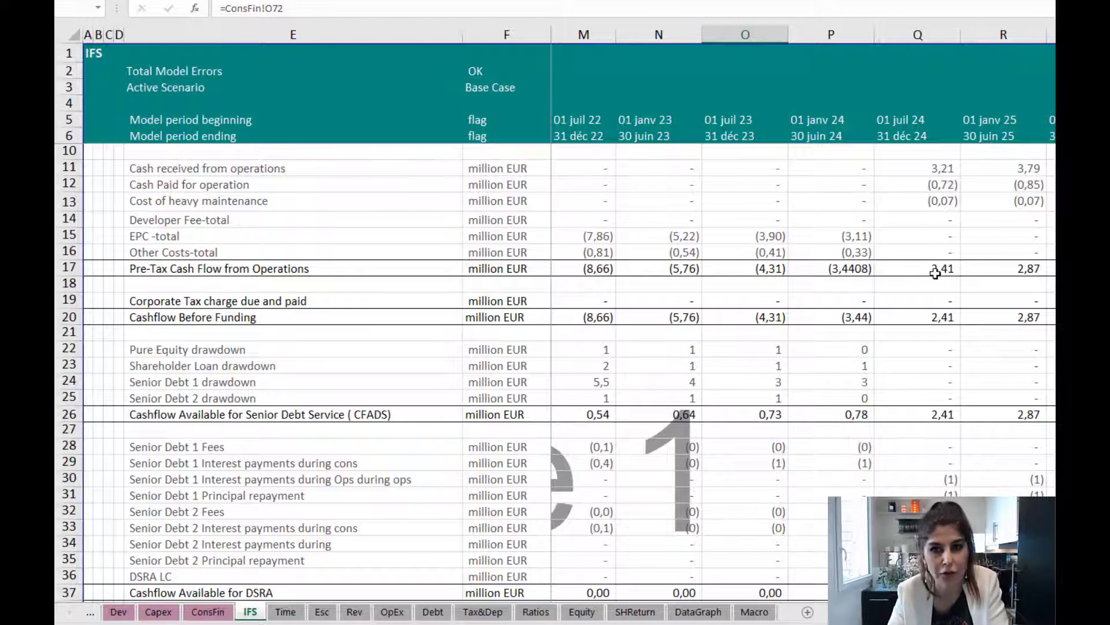
pyautogui.click(682, 337)
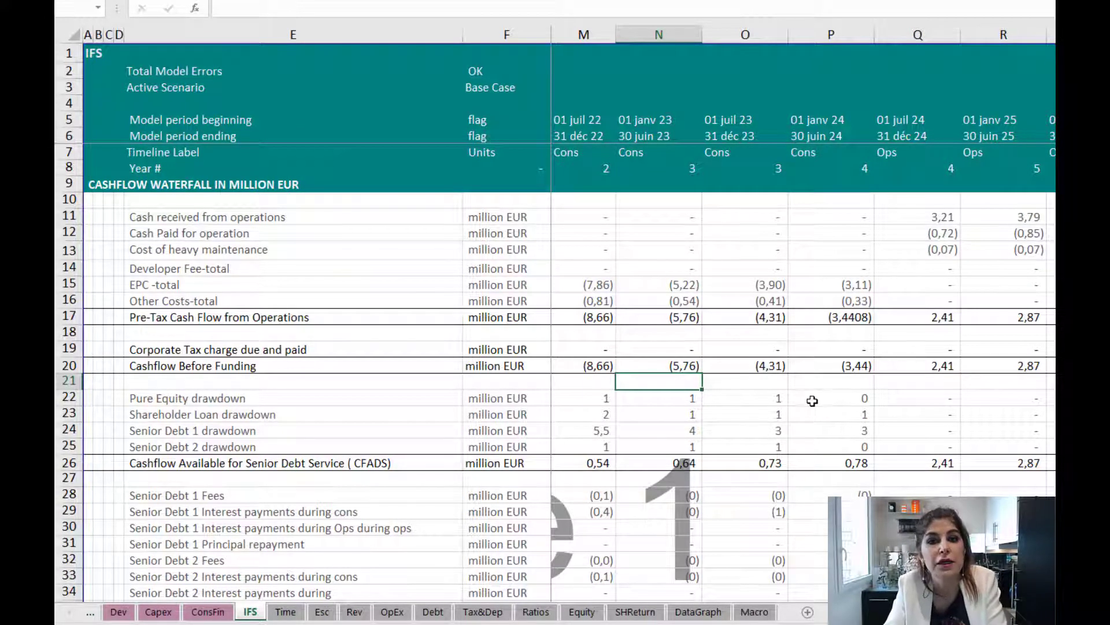
# Highlight the waterfall labels from Cash received from operations to Pre-Tax Cash Flow from Operations, and select the Cashflow Available for DSRA label.
pyautogui.click(283, 217)
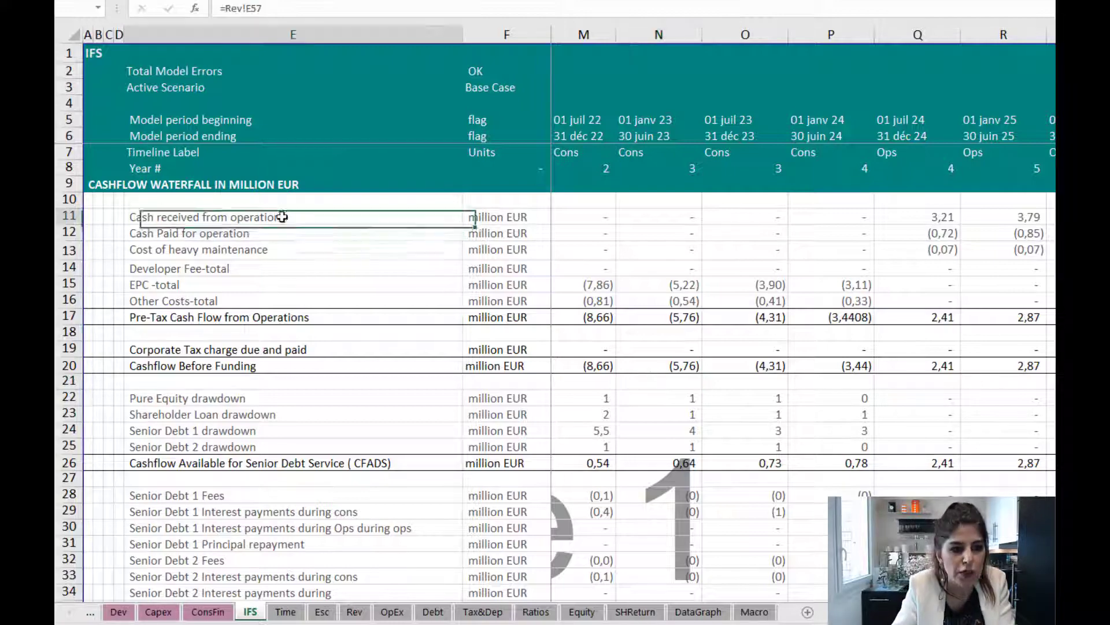
pyautogui.moveTo(282, 217); pyautogui.dragTo(302, 317)
pyautogui.scroll(-3, 426, 453)
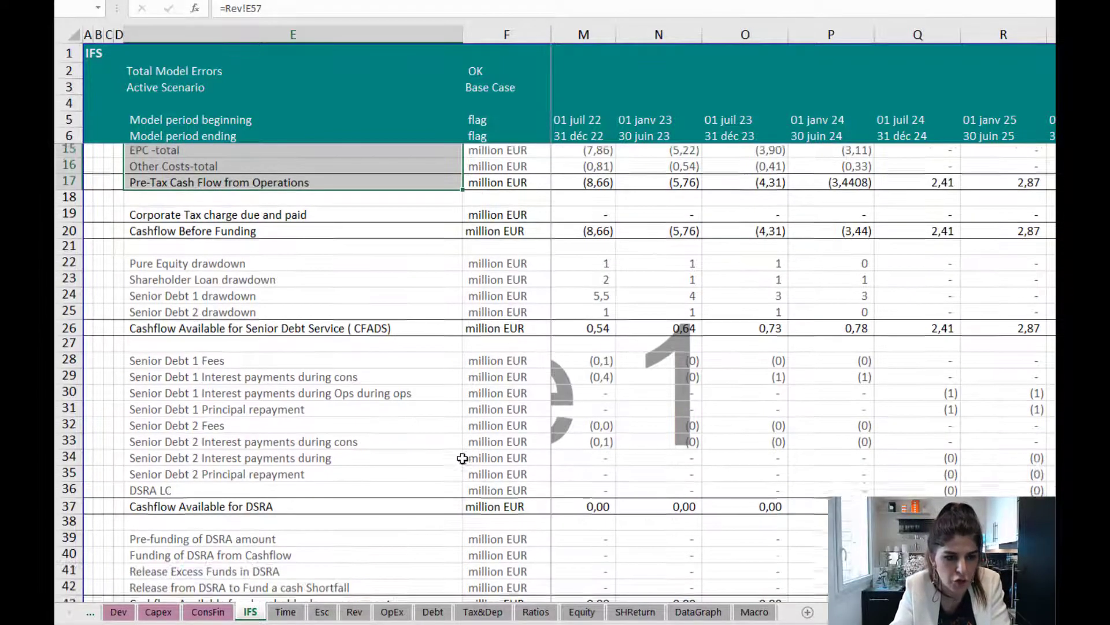
pyautogui.scroll(-4, 463, 458)
pyautogui.click(220, 299)
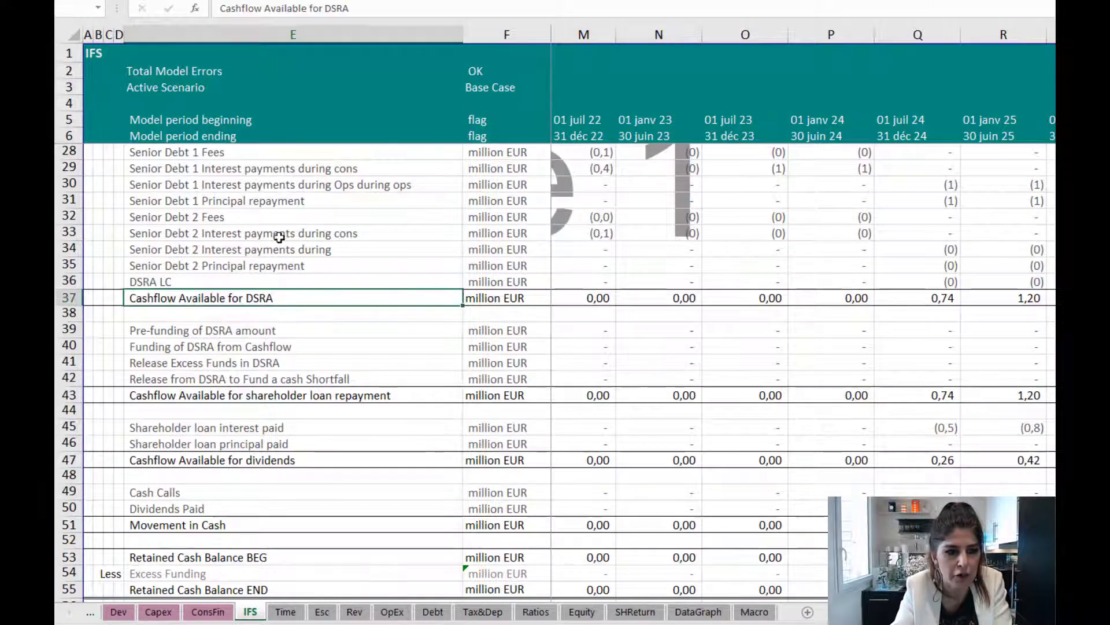
# Review cash received from operations in the first operating period and highlight the cost rows 12 to 16.
pyautogui.scroll(7, 279, 237)
pyautogui.moveTo(194, 219); pyautogui.dragTo(195, 270)
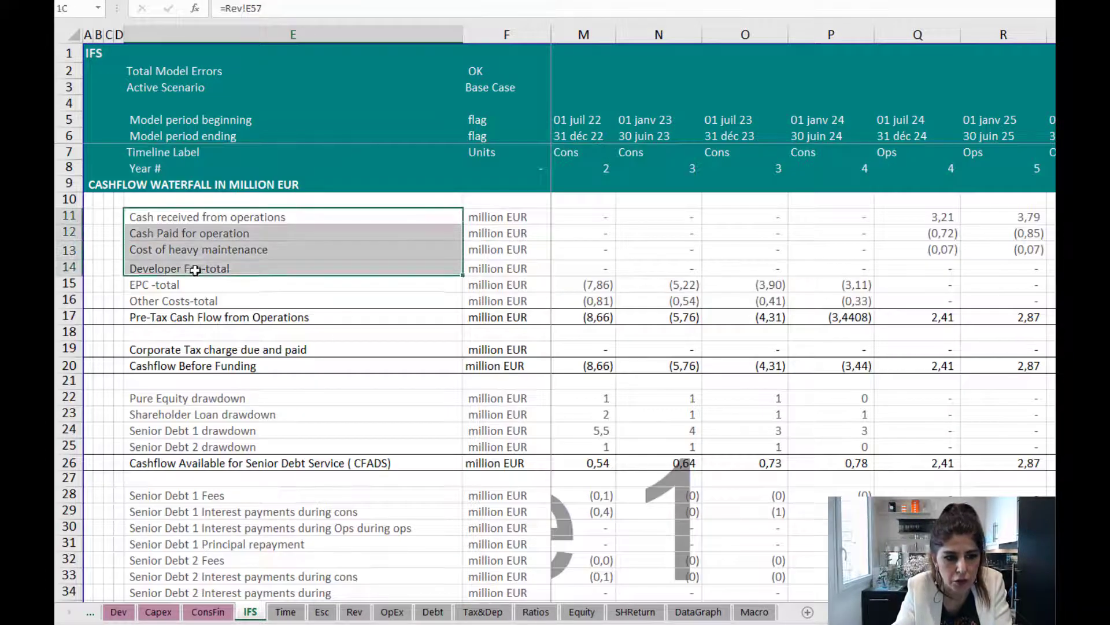
pyautogui.click(921, 214)
pyautogui.moveTo(933, 234); pyautogui.dragTo(933, 309)
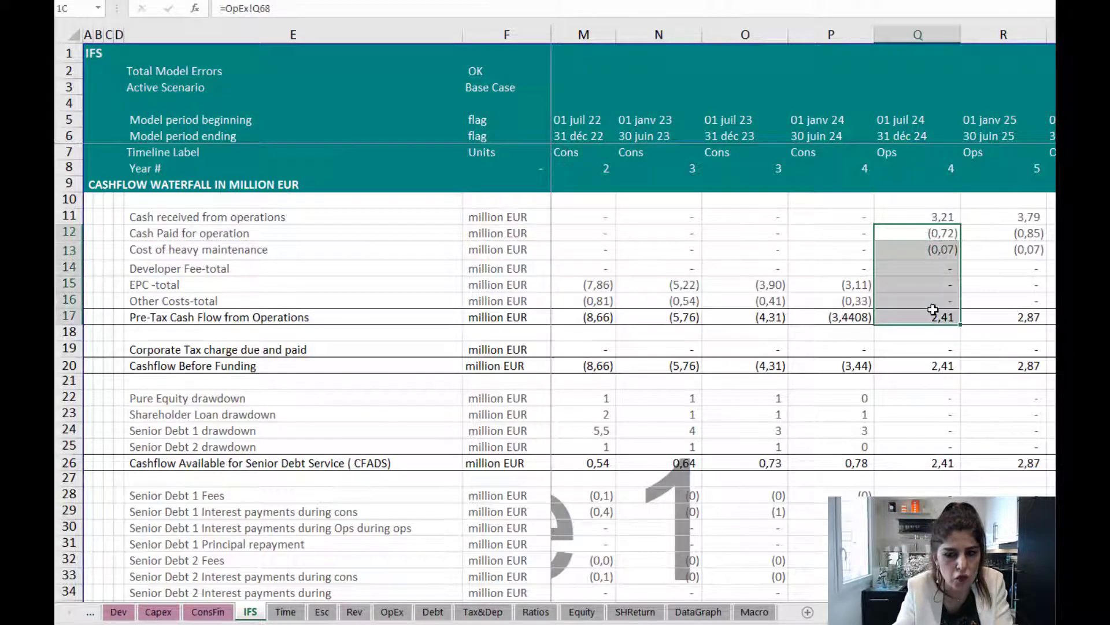
pyautogui.click(64, 231)
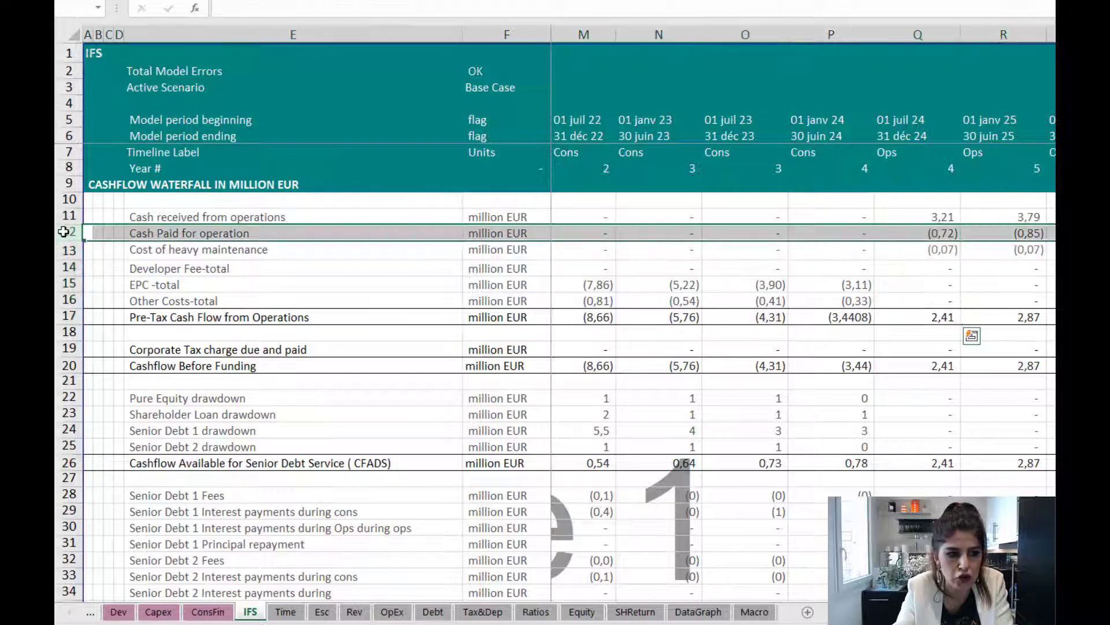
pyautogui.moveTo(64, 231); pyautogui.dragTo(66, 293)
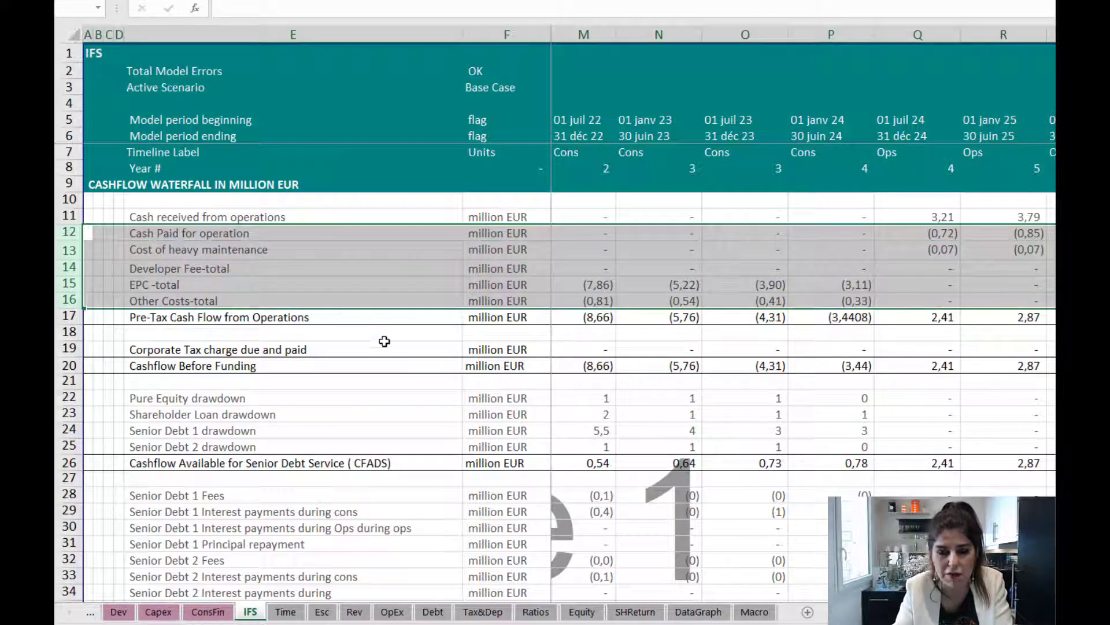
# Examine the Corporate Tax charge line and highlight the senior debt service and DSRA LC rows 28 to 36.
pyautogui.scroll(-2, 377, 362)
pyautogui.click(137, 252)
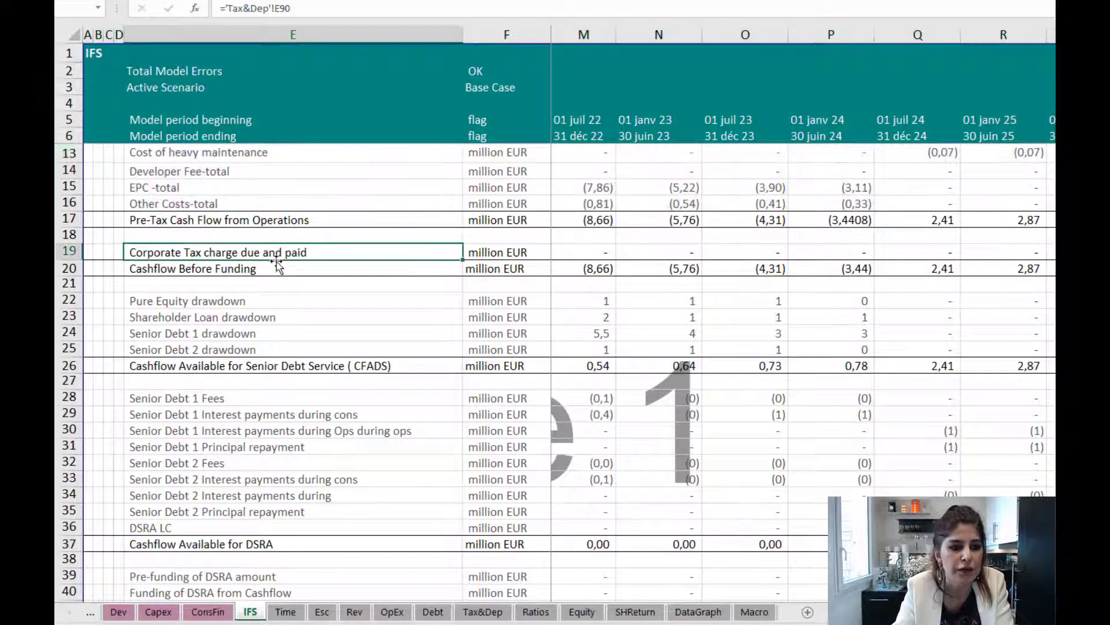
pyautogui.scroll(-1, 397, 320)
pyautogui.scroll(-2, 397, 320)
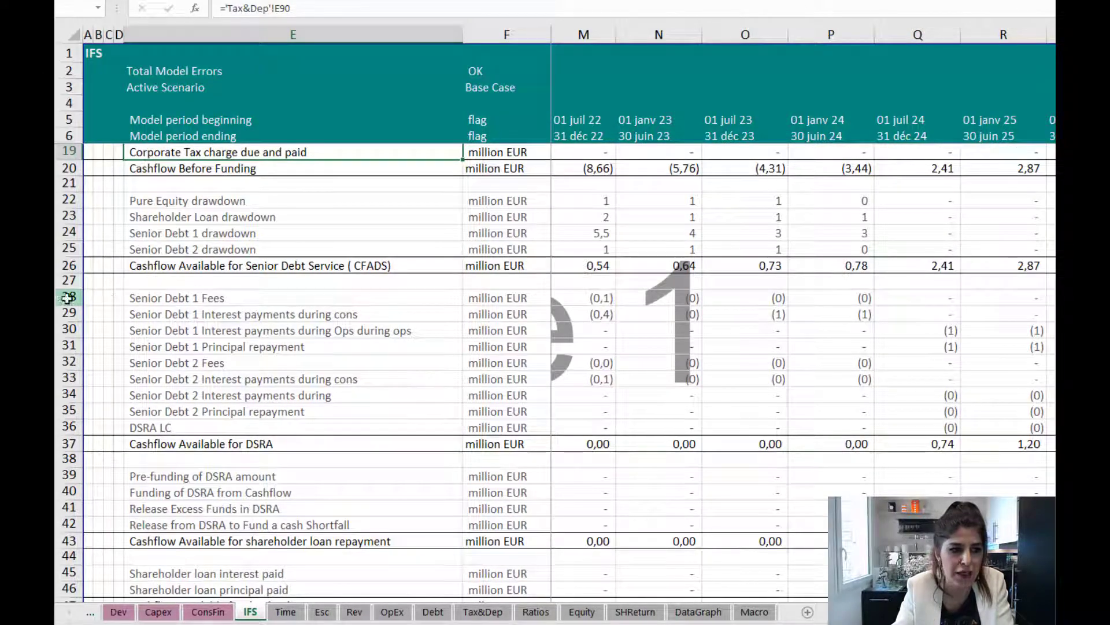
pyautogui.moveTo(70, 297); pyautogui.dragTo(76, 425)
# Examine the DSRA funding and release rows 39 to 41 and highlight the Cashflow Available for shareholder loan repayment row.
pyautogui.scroll(-4, 391, 369)
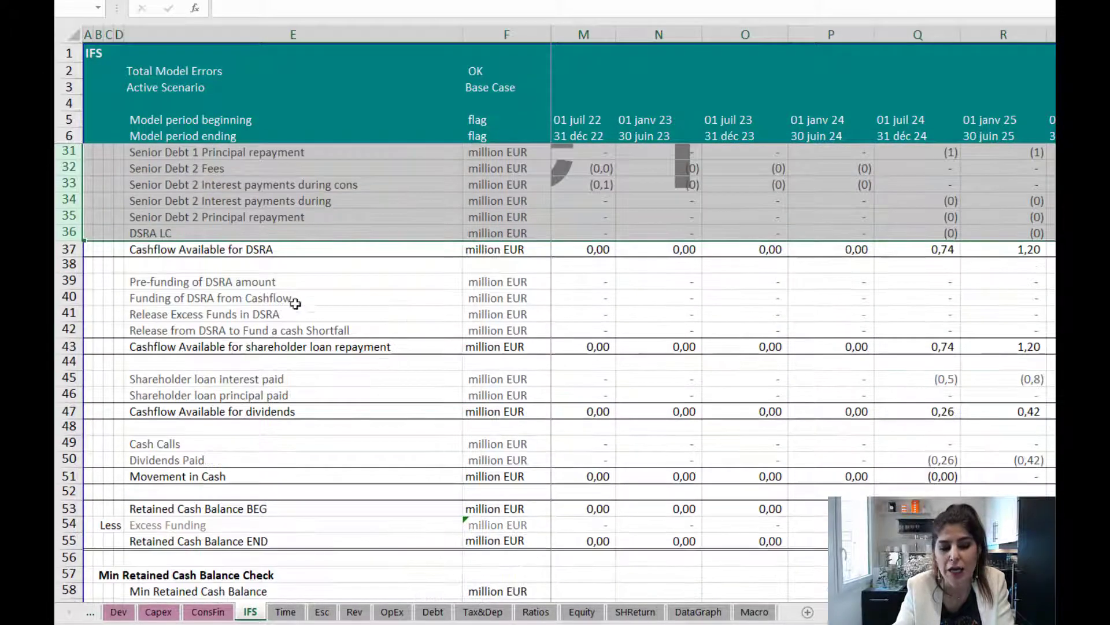
pyautogui.moveTo(231, 282); pyautogui.dragTo(232, 298)
pyautogui.moveTo(69, 280); pyautogui.dragTo(69, 315)
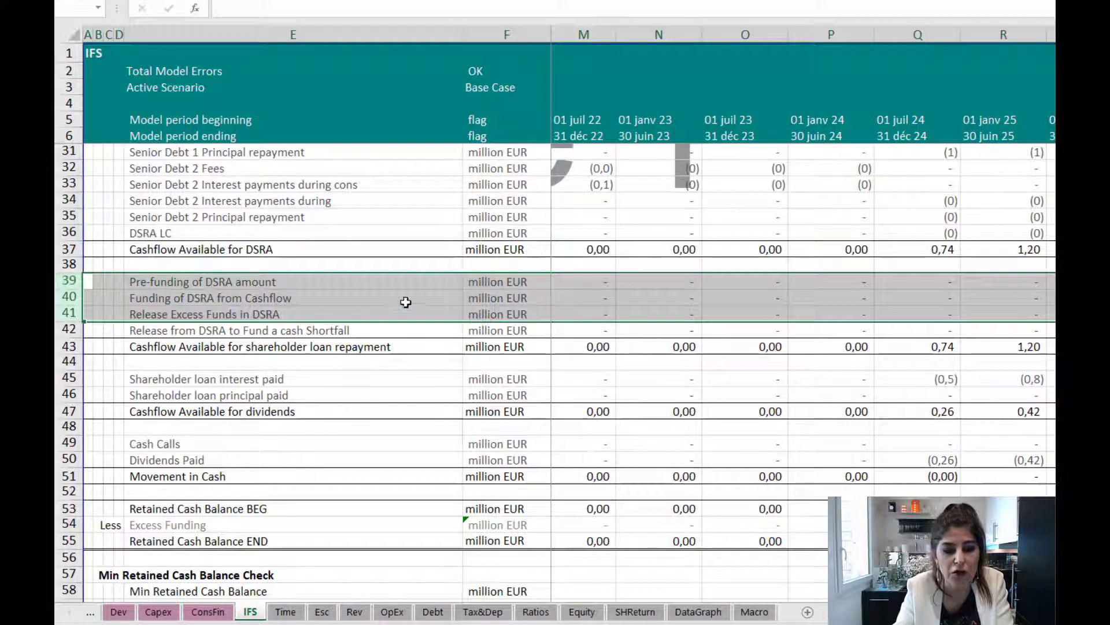
pyautogui.click(756, 346)
pyautogui.moveTo(755, 344); pyautogui.dragTo(1050, 346)
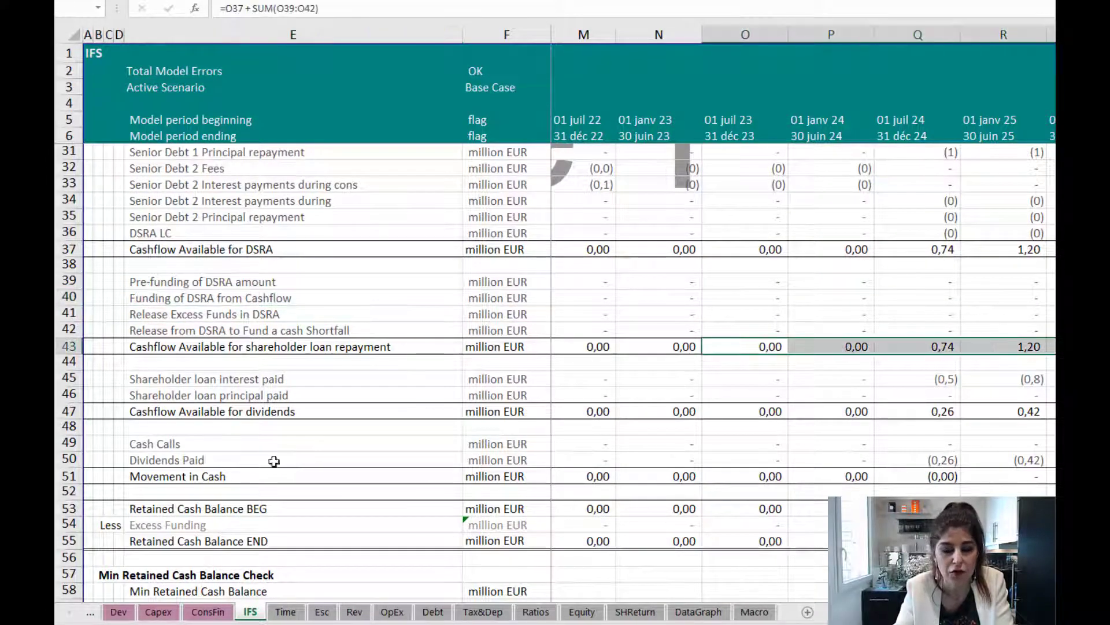
pyautogui.click(65, 347)
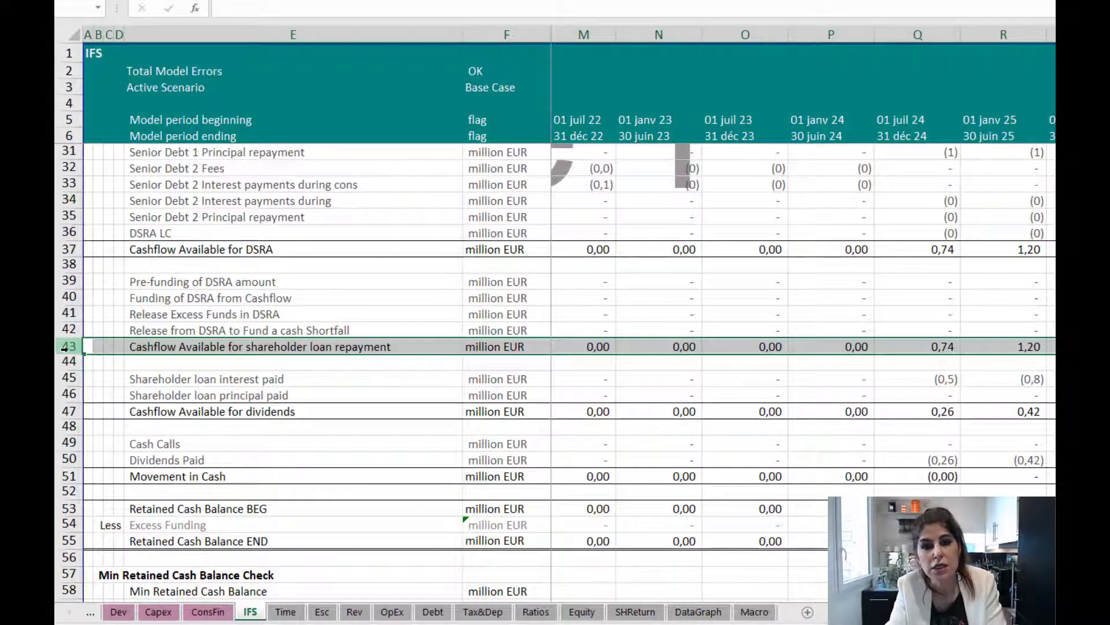
# Highlight the shareholder loan interest and principal paid rows and the Dividends Paid row in the waterfall.
pyautogui.click(62, 378)
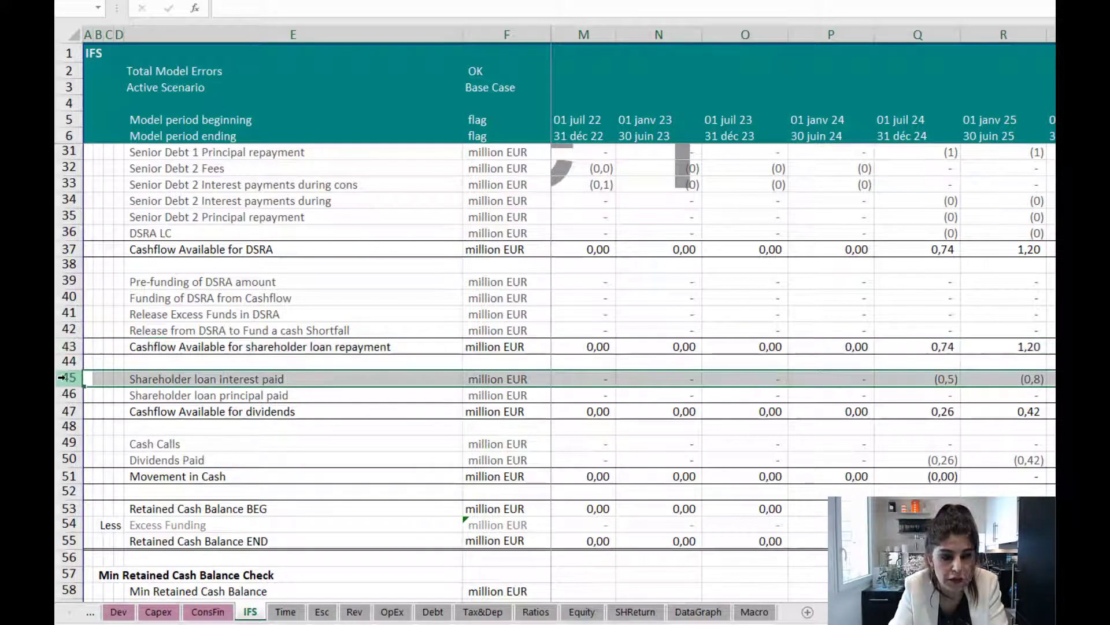
pyautogui.click(67, 459)
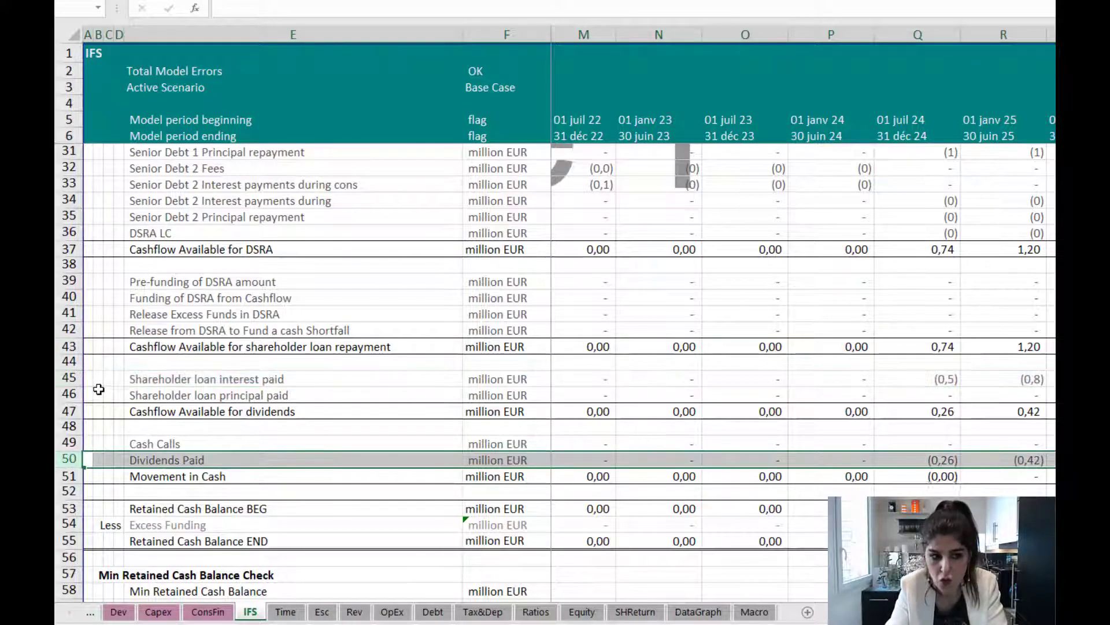
pyautogui.moveTo(69, 377); pyautogui.dragTo(69, 394)
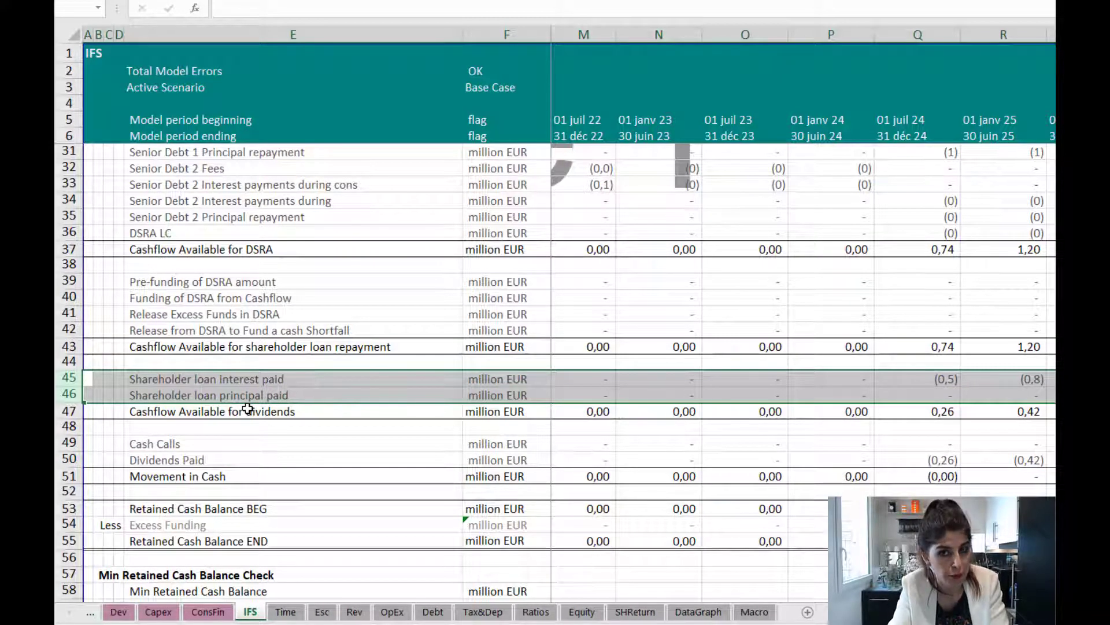
pyautogui.click(286, 383)
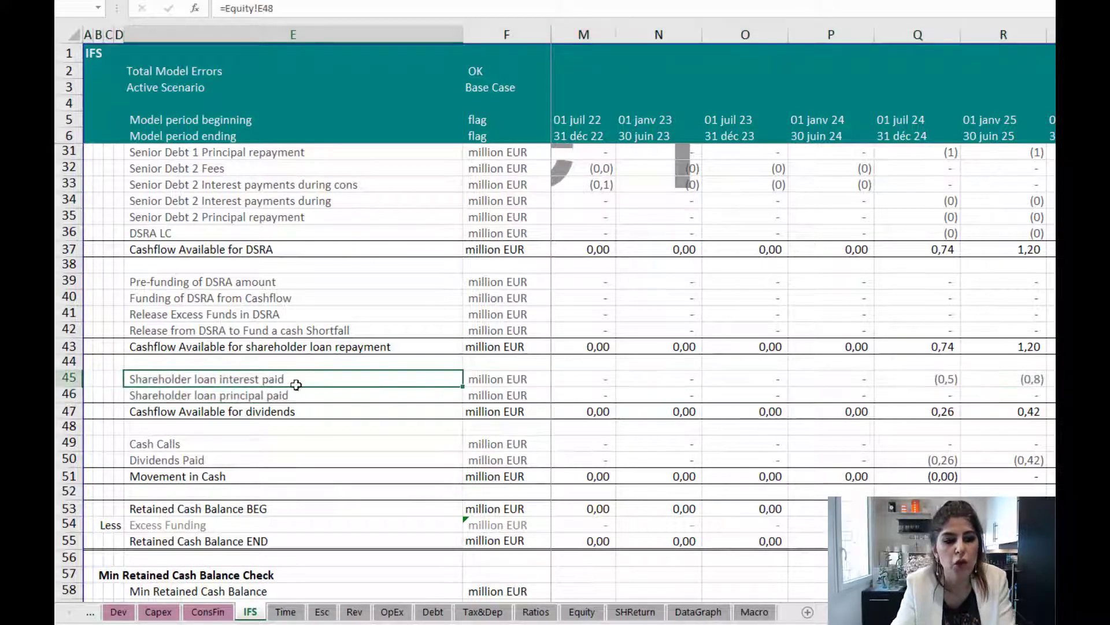
pyautogui.click(298, 396)
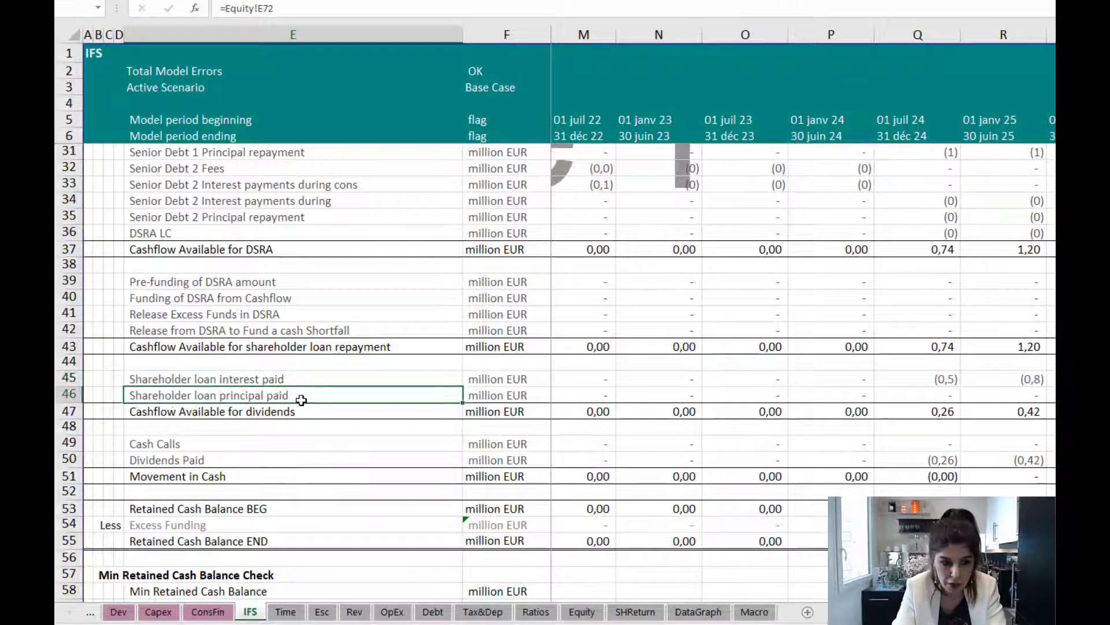
# Highlight the Pure Equity drawdown and Shareholder Loan drawdown rows in the waterfall's funding section.
pyautogui.scroll(1, 467, 390)
pyautogui.scroll(5, 468, 391)
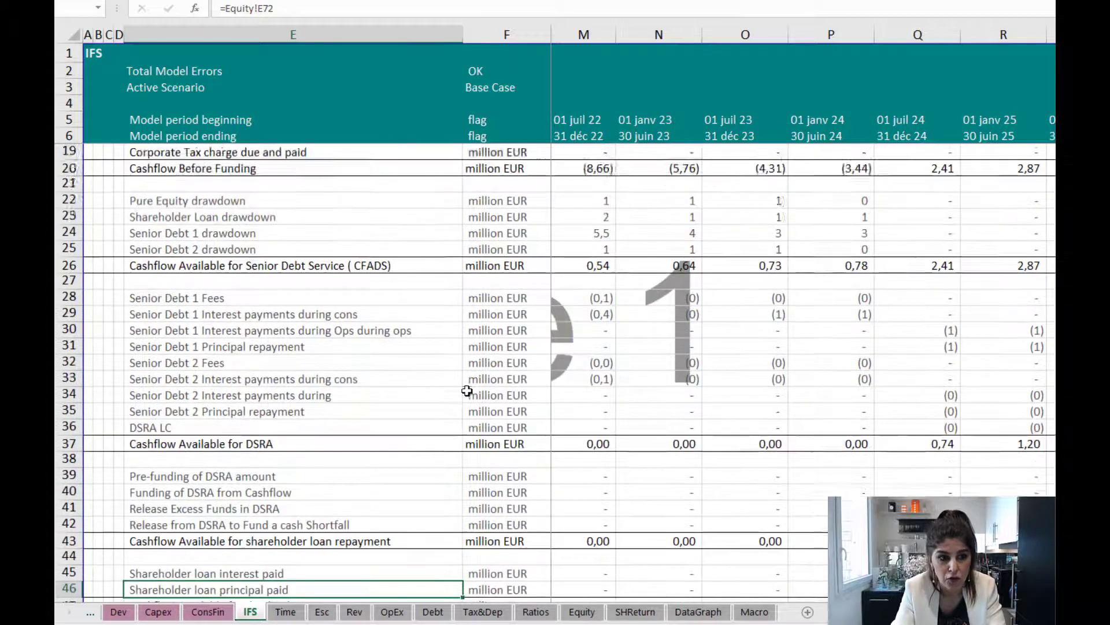
pyautogui.moveTo(69, 299); pyautogui.dragTo(69, 316)
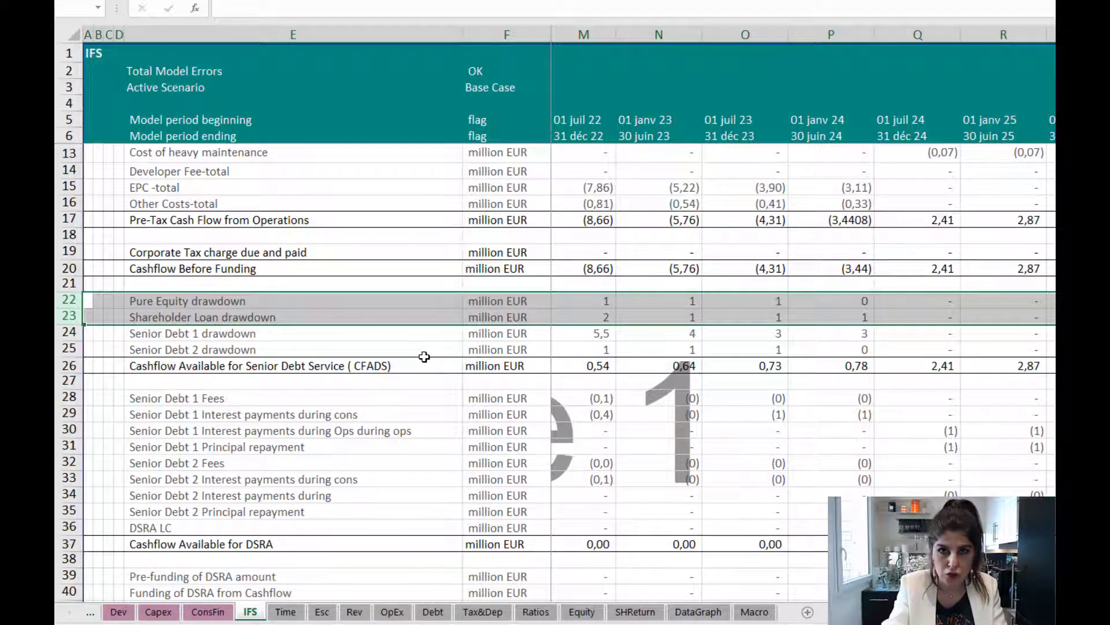
# Highlight the shareholder loan interest and principal rows 45 to 46 and the Dividends Paid row 50 on the IFS sheet.
pyautogui.scroll(-2, 465, 321)
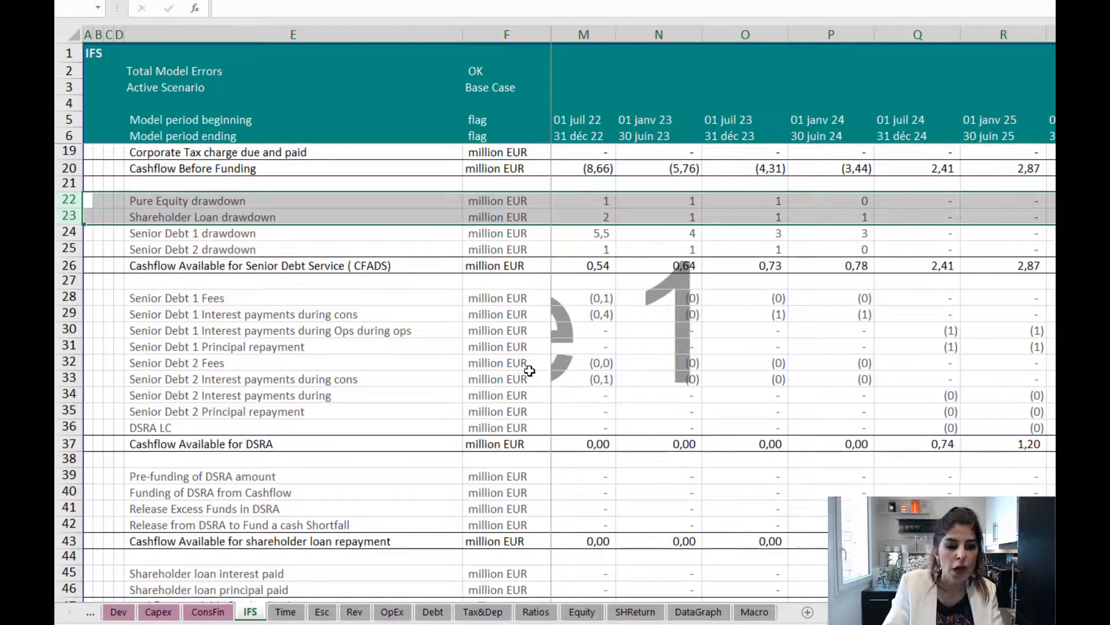
pyautogui.scroll(-2, 532, 376)
pyautogui.scroll(-1, 386, 522)
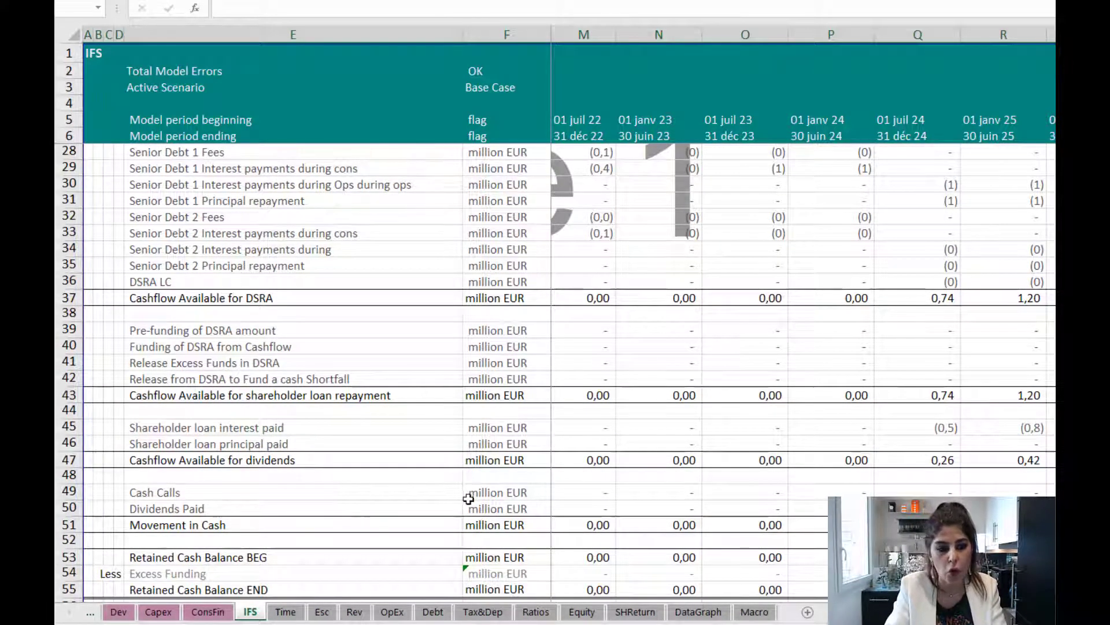
pyautogui.scroll(-1, 70, 333)
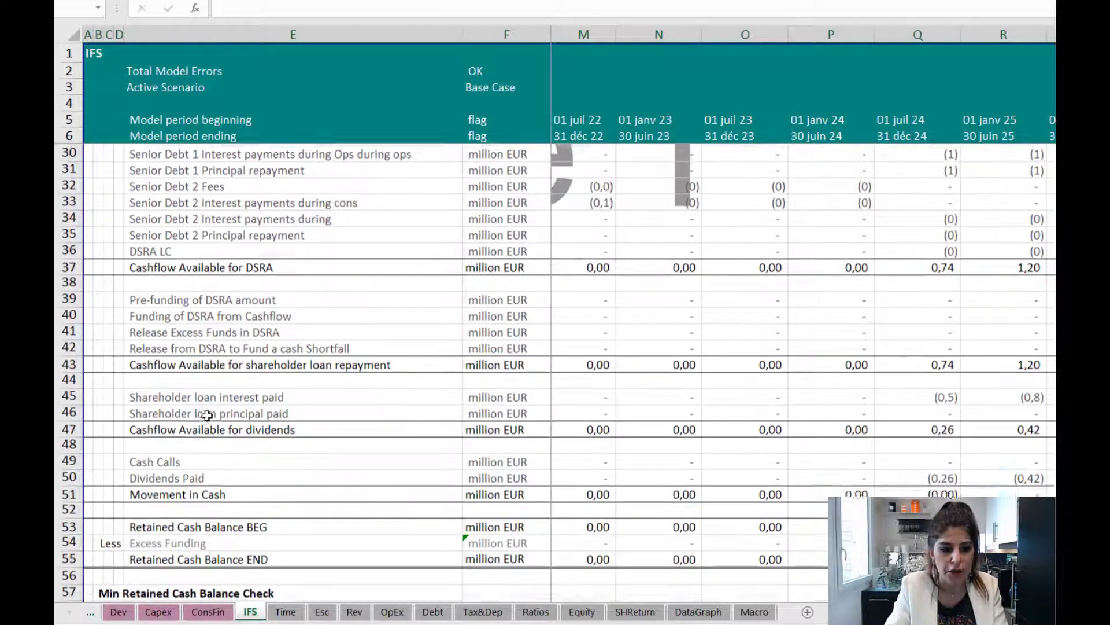
pyautogui.moveTo(67, 377); pyautogui.dragTo(67, 395)
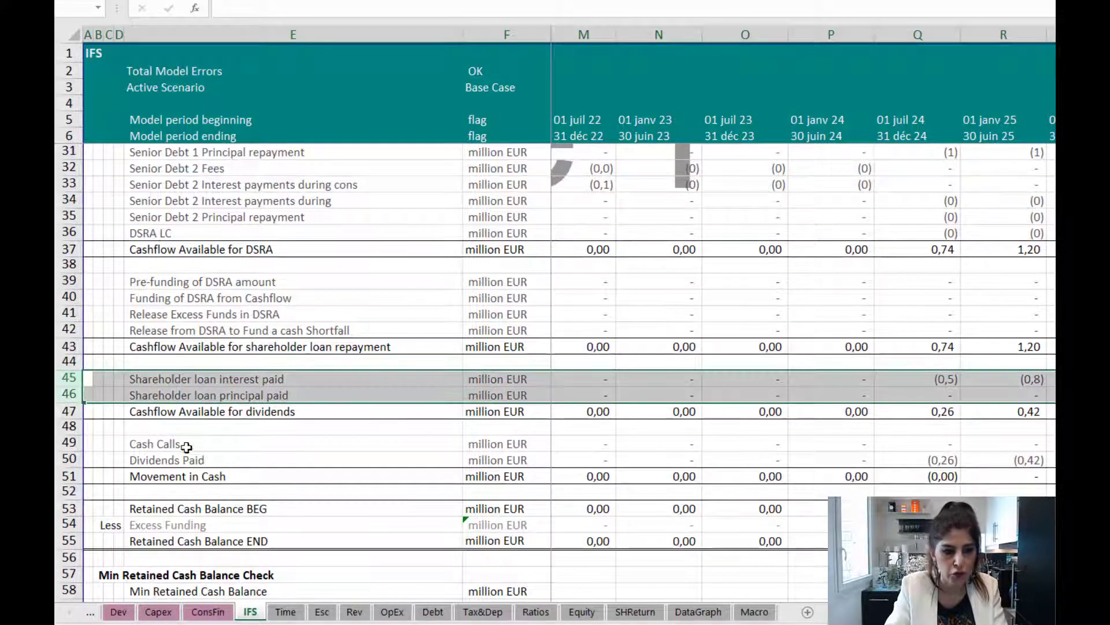
pyautogui.click(76, 459)
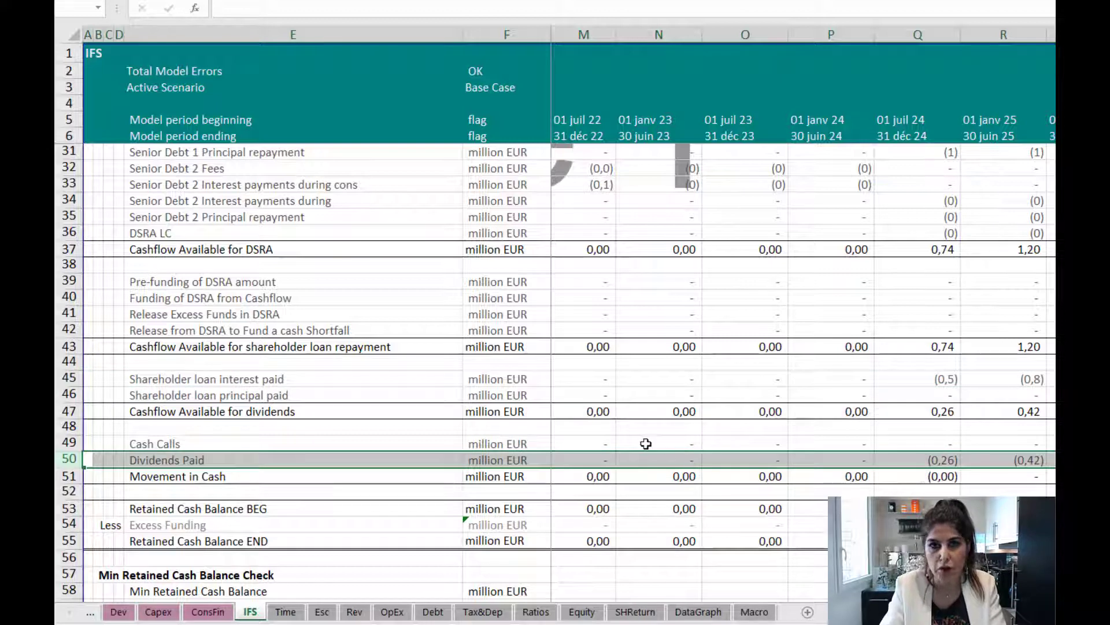
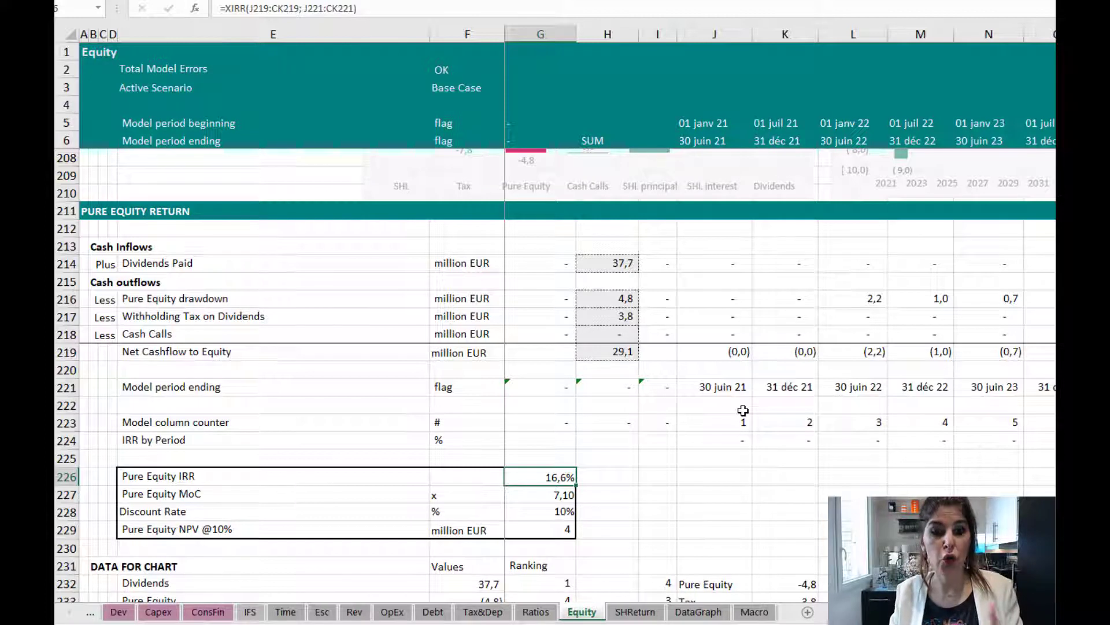
# Open the InputC sheet and highlight the Investor 1 Shareholding Up To Financial Close assumption.
pyautogui.click(69, 612)
pyautogui.click(69, 612)
pyautogui.click(69, 612)
pyautogui.click(200, 612)
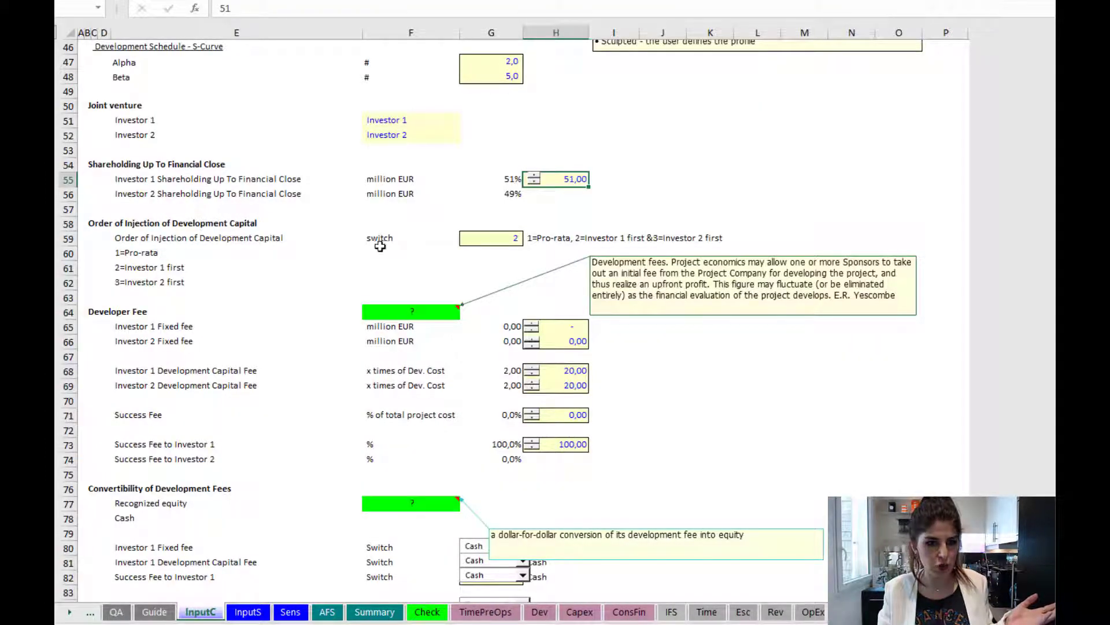
pyautogui.moveTo(247, 183); pyautogui.dragTo(477, 178)
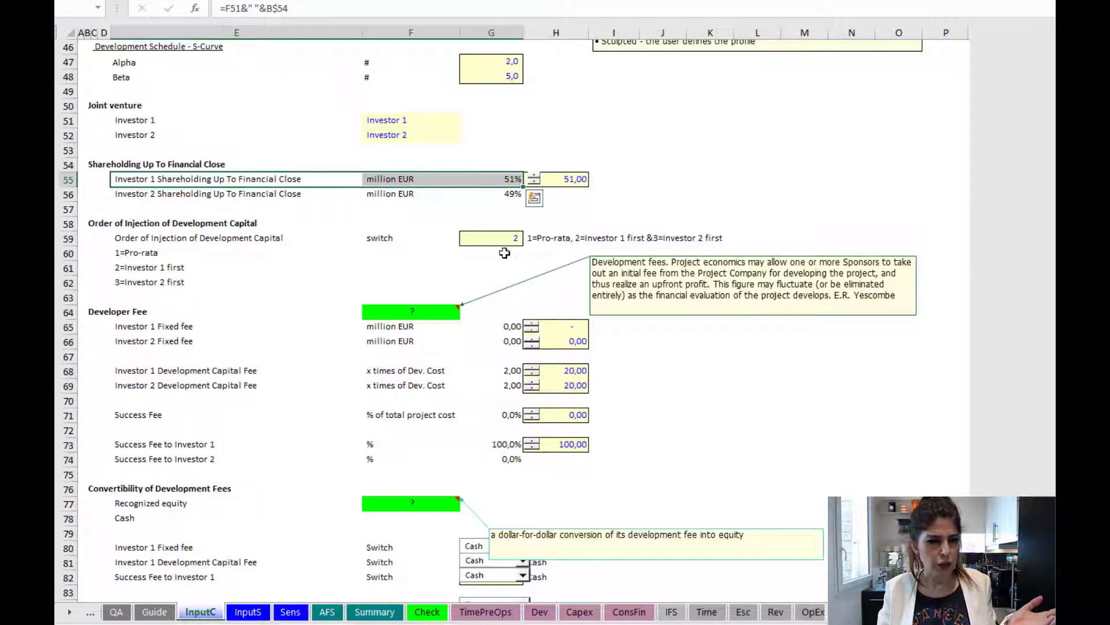
# Find the Equity Stake assumptions on the InputC sheet and highlight the % of equity as share capital row.
pyautogui.scroll(2, 512, 272)
pyautogui.scroll(7, 512, 272)
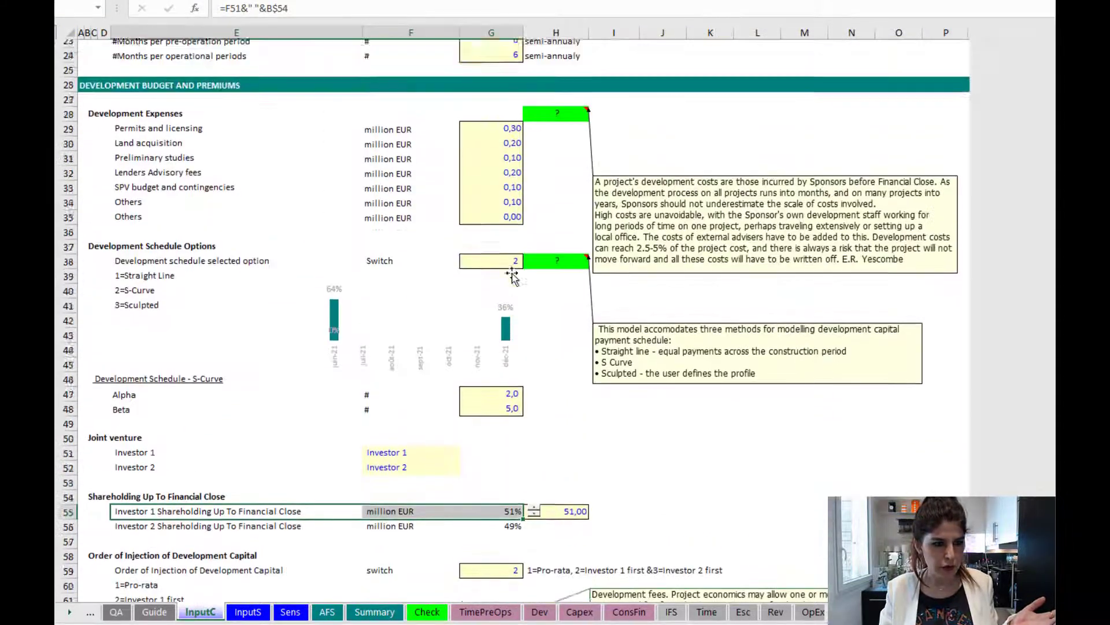
pyautogui.scroll(-15, 511, 272)
pyautogui.scroll(-20, 512, 272)
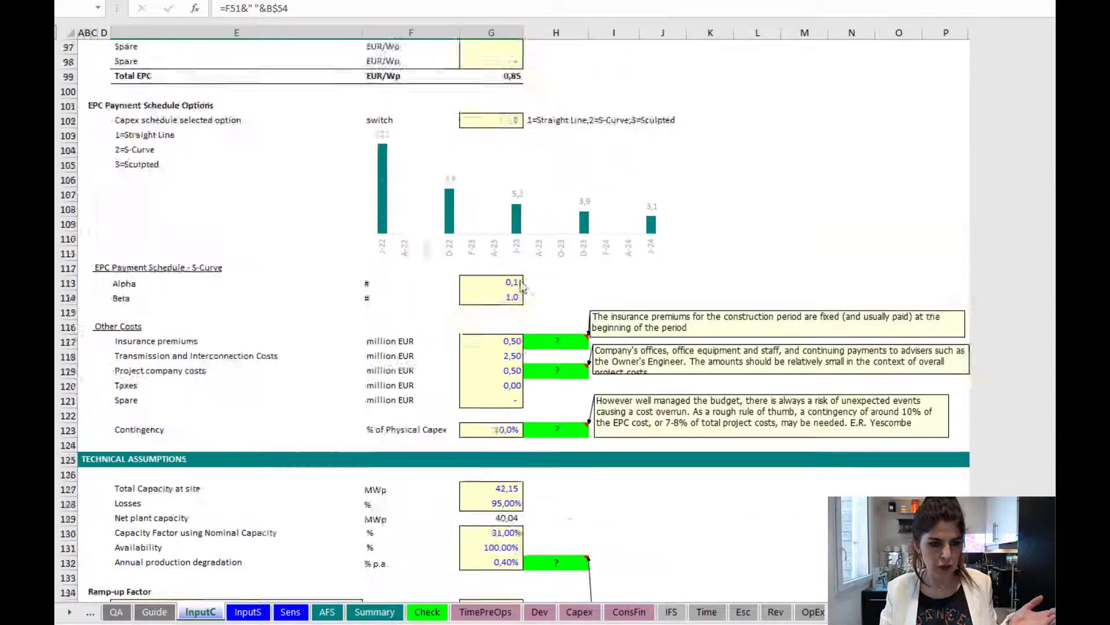
pyautogui.scroll(-8, 522, 284)
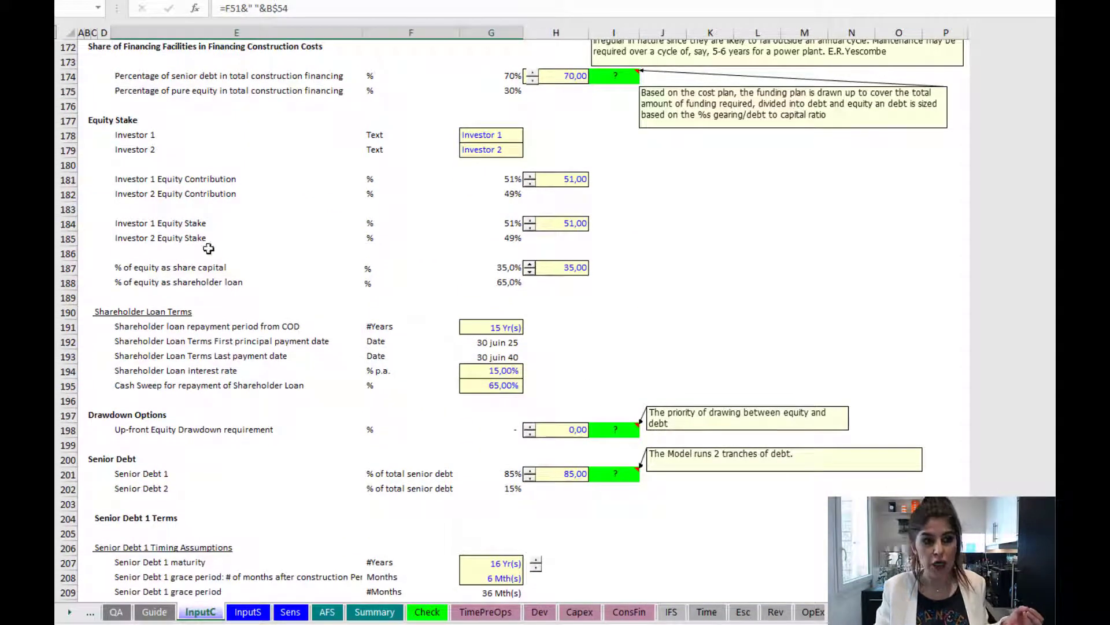
pyautogui.click(216, 268)
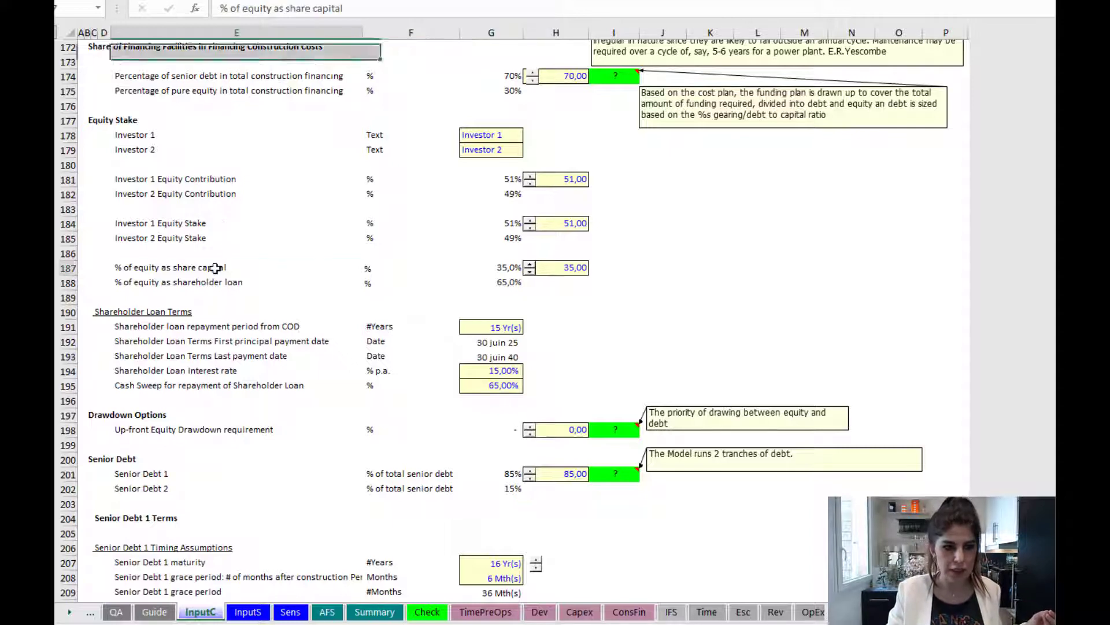
pyautogui.click(509, 268)
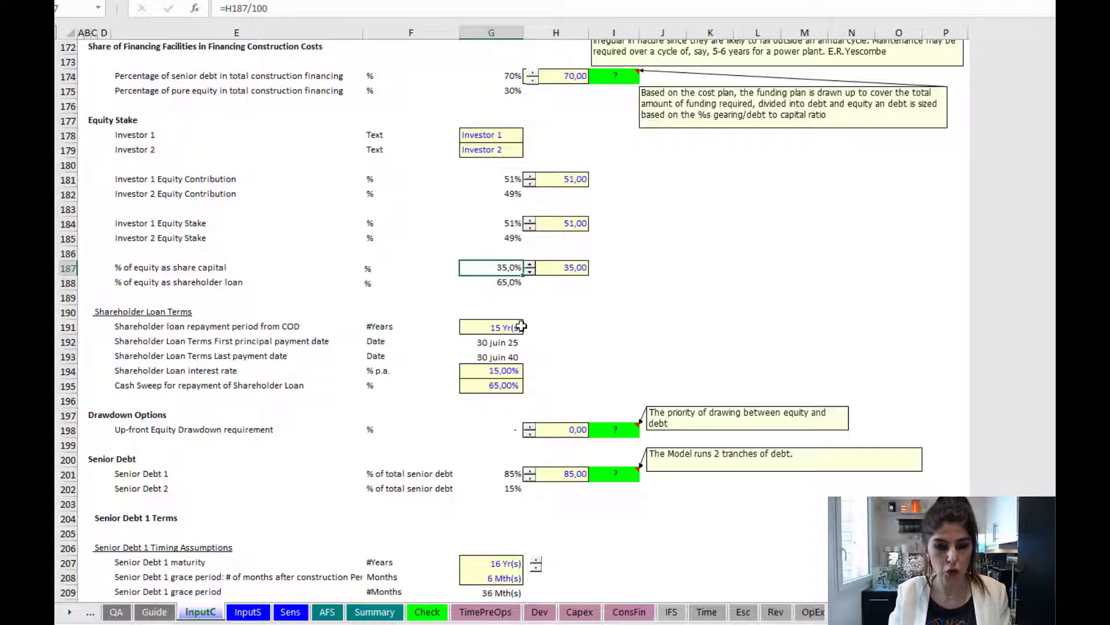
pyautogui.moveTo(180, 269); pyautogui.dragTo(479, 266)
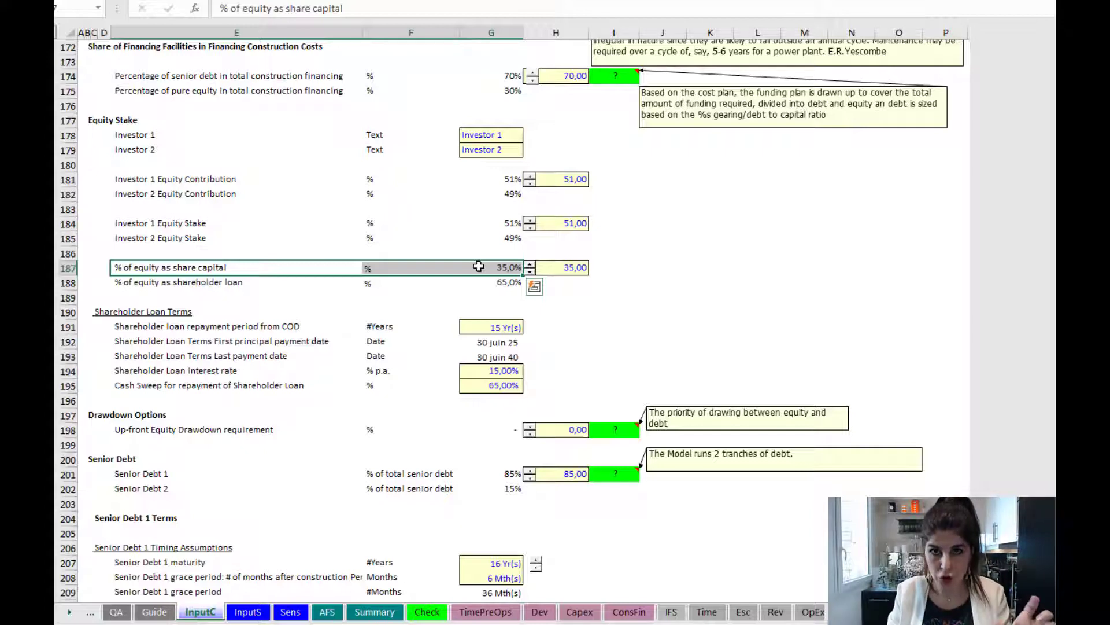
# Return to the Equity sheet and highlight the Dividends Paid row under the Pure Equity Return cash inflows.
pyautogui.click(69, 613)
pyautogui.click(70, 613)
pyautogui.click(69, 613)
pyautogui.click(69, 613)
pyautogui.click(806, 614)
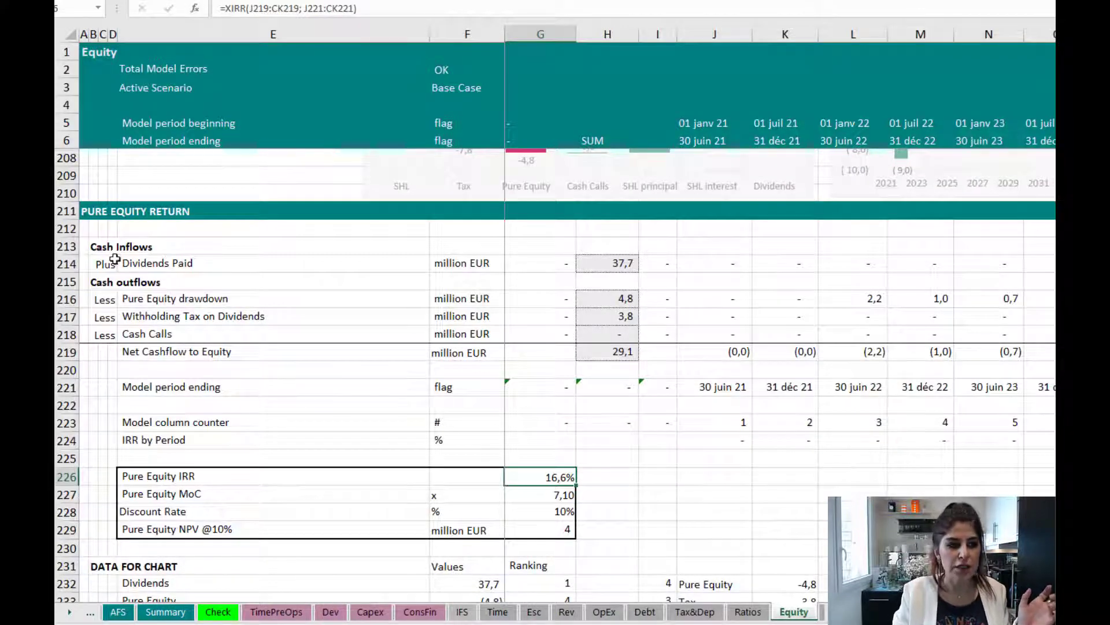
pyautogui.click(65, 263)
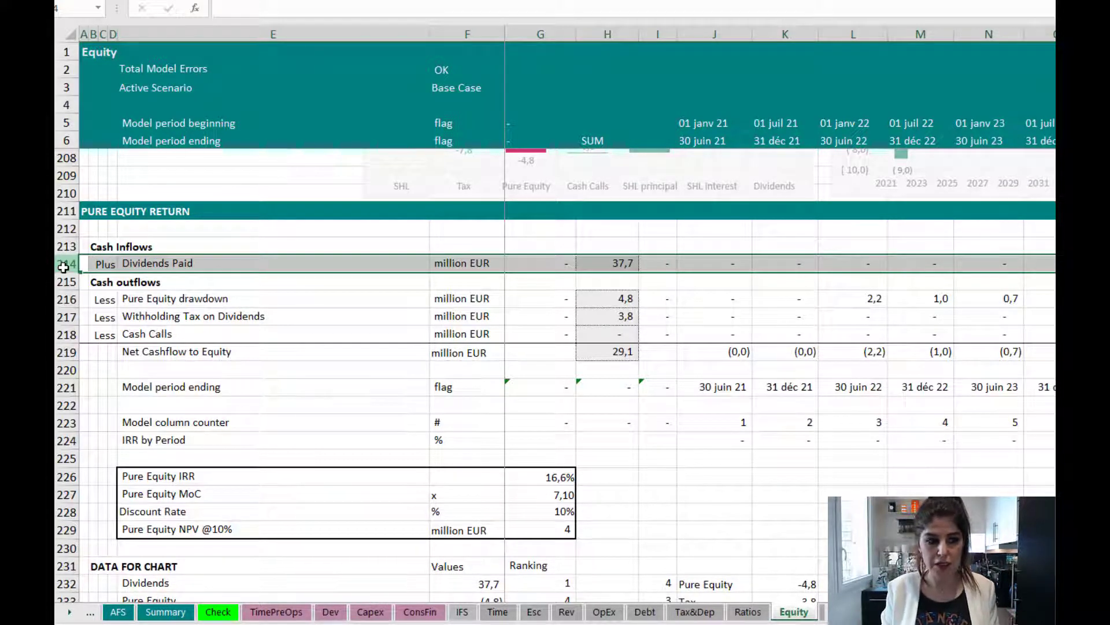
# Go through the Pure Equity Return cash outflows: Pure Equity drawdown, Withholding Tax on Dividends and Cash Calls.
pyautogui.click(134, 298)
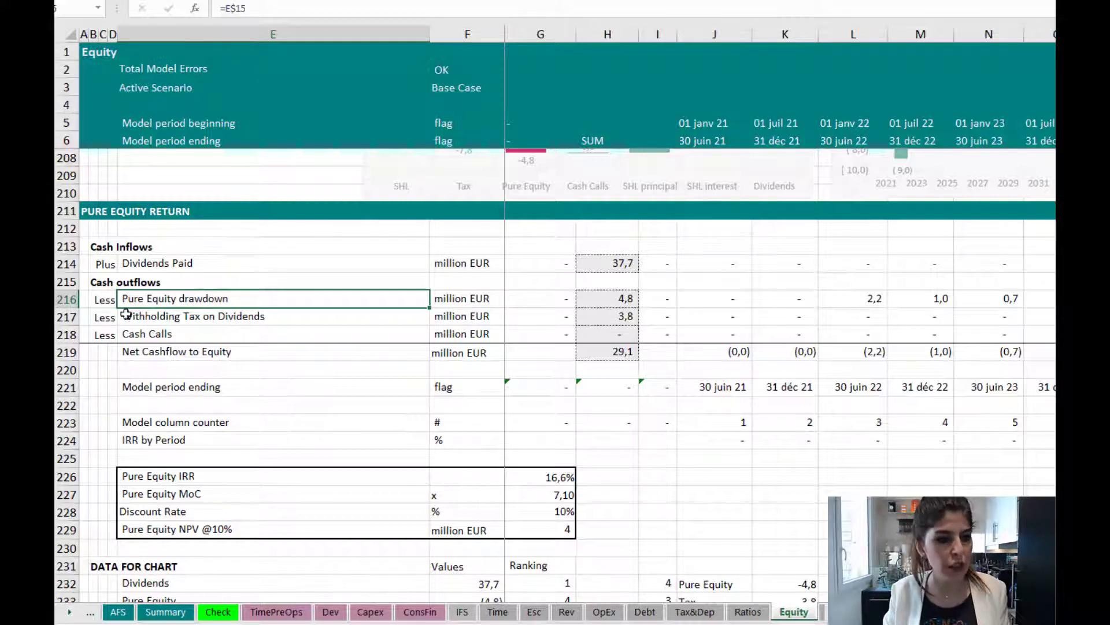
pyautogui.click(63, 316)
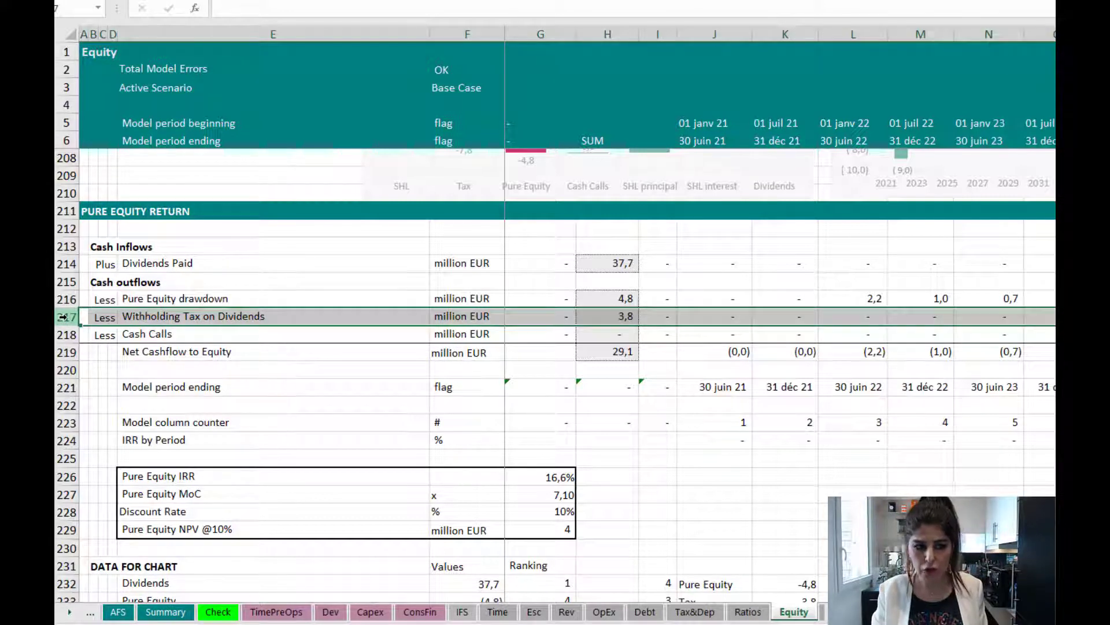
pyautogui.click(331, 317)
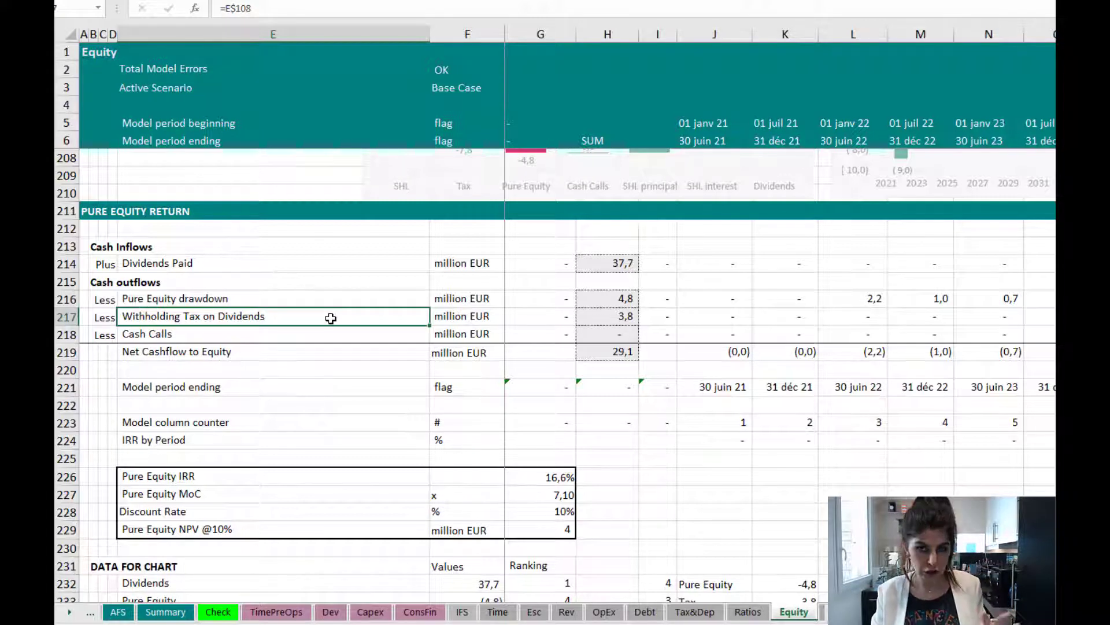
pyautogui.click(255, 335)
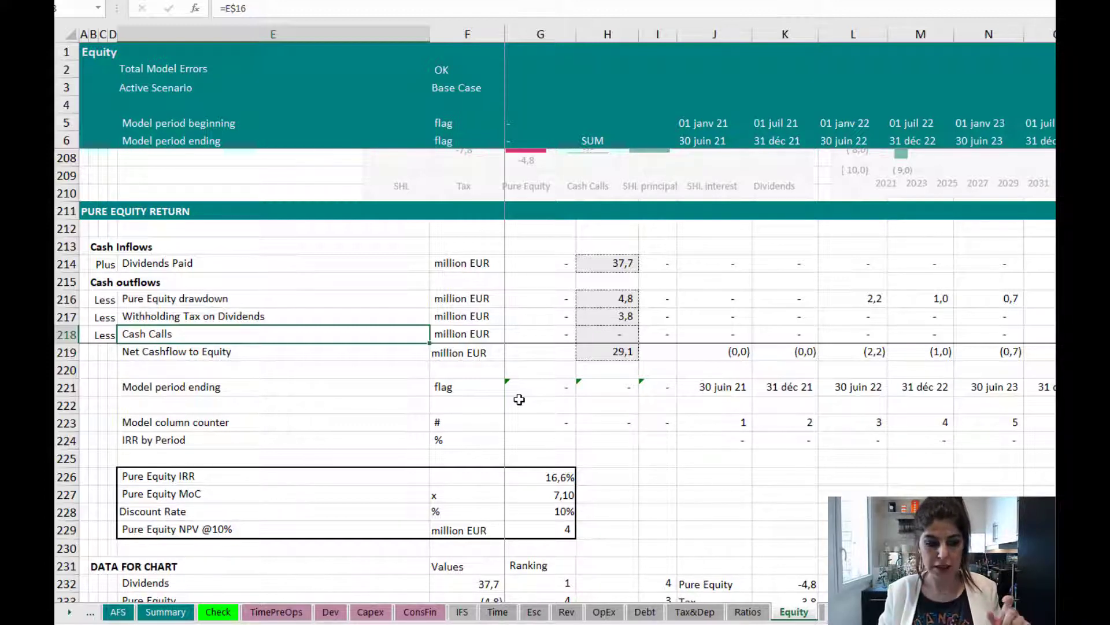
# Open the Check sheet and highlight the model error checks and their flags, including the Debt tenor check.
pyautogui.click(218, 611)
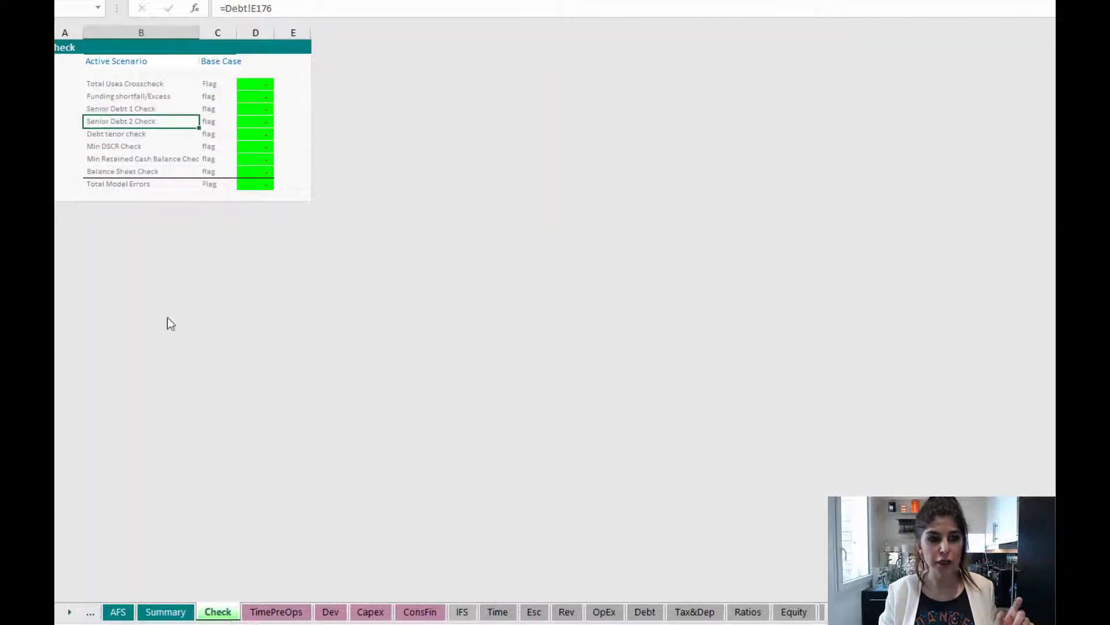
pyautogui.moveTo(119, 84); pyautogui.dragTo(265, 184)
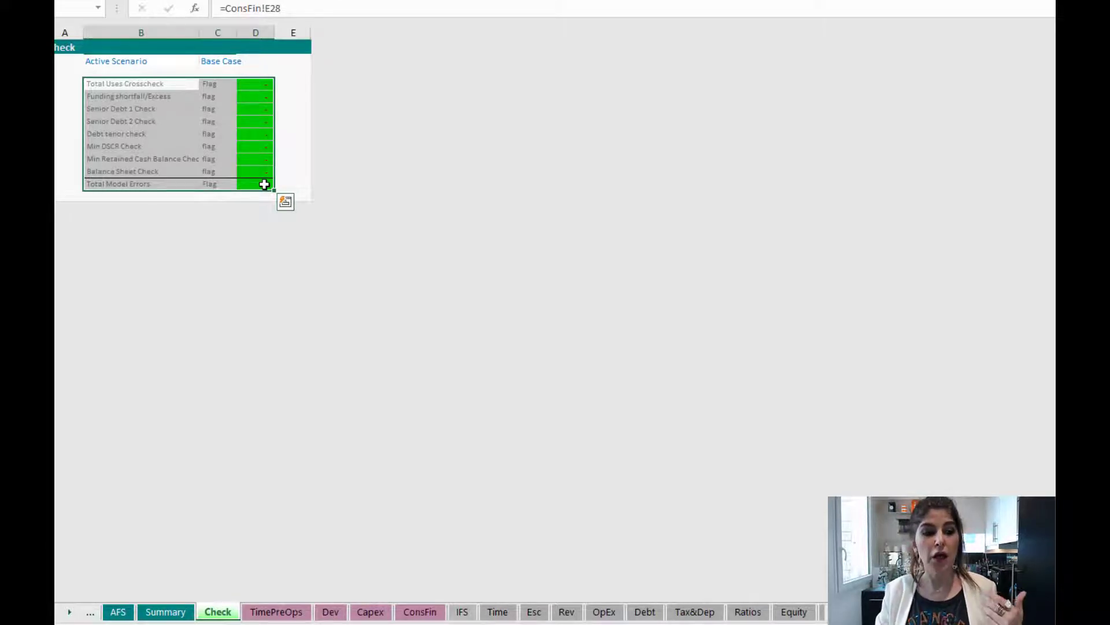
pyautogui.click(249, 134)
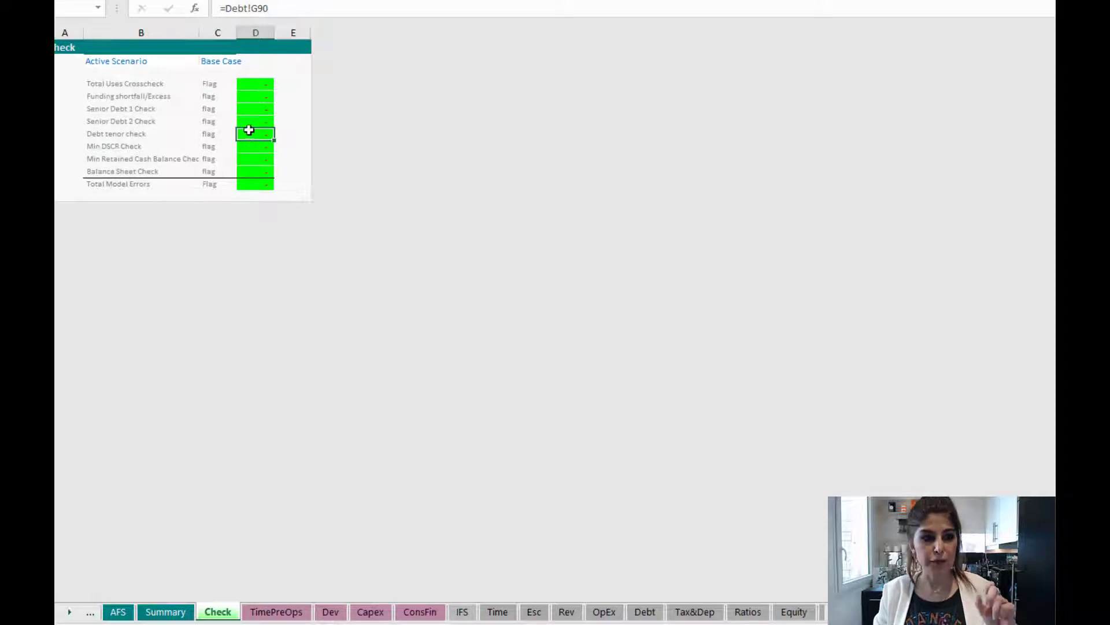
pyautogui.moveTo(251, 93); pyautogui.dragTo(257, 137)
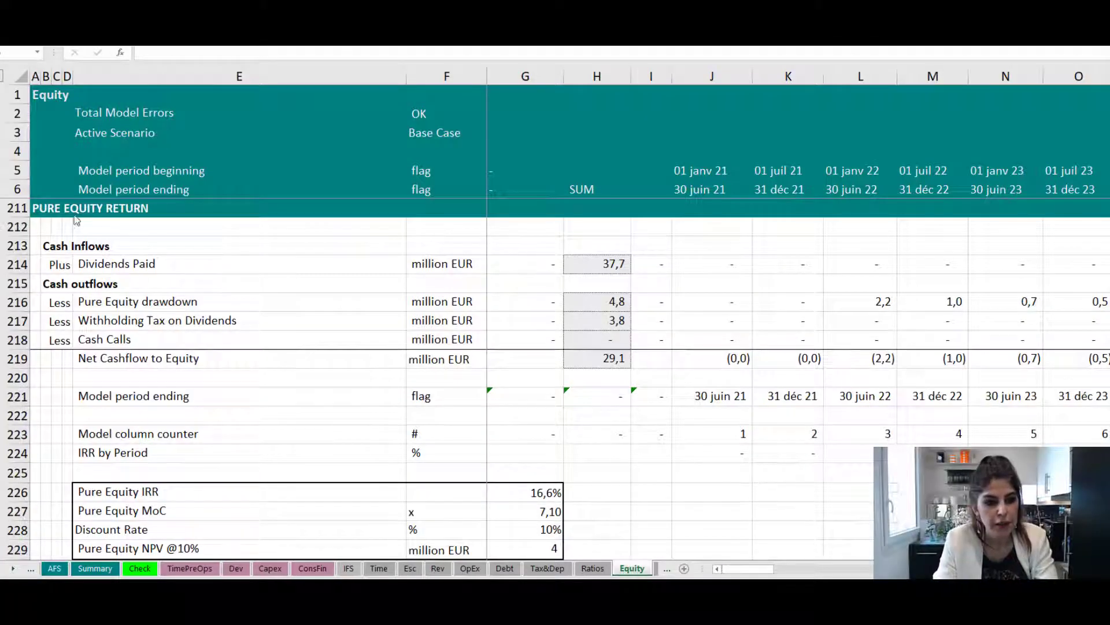
# Inspect the XIRR formula and its referenced ranges in the Pure Equity IRR cell G226 on the Equity sheet, then leave the cell.
pyautogui.click(525, 495)
pyautogui.click(526, 493)
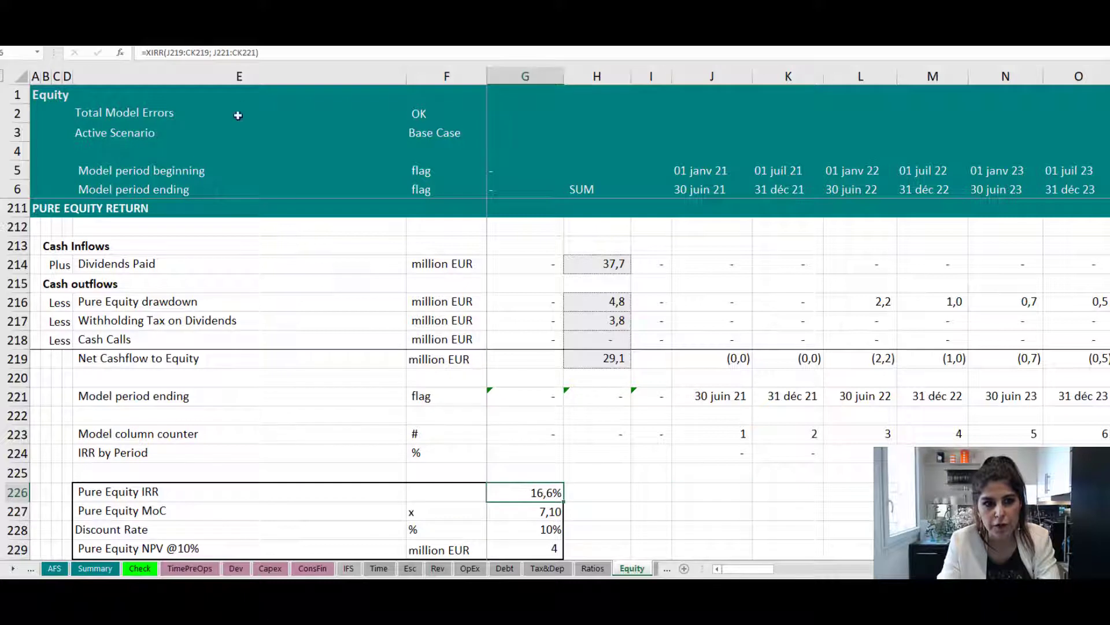
pyautogui.click(280, 51)
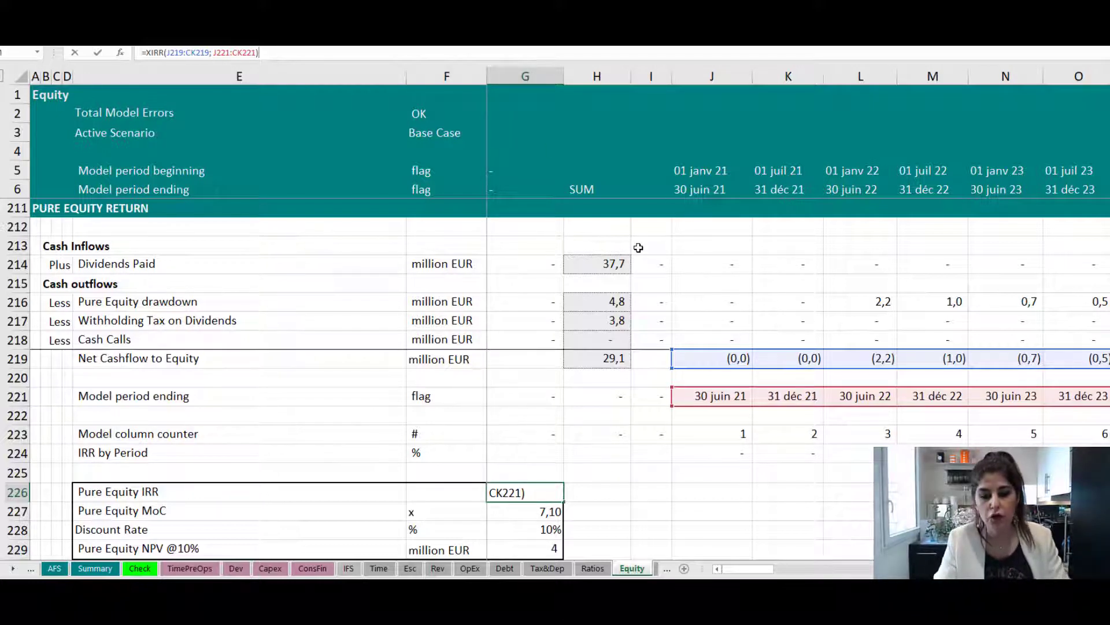
pyautogui.press('Return')
pyautogui.click(788, 473)
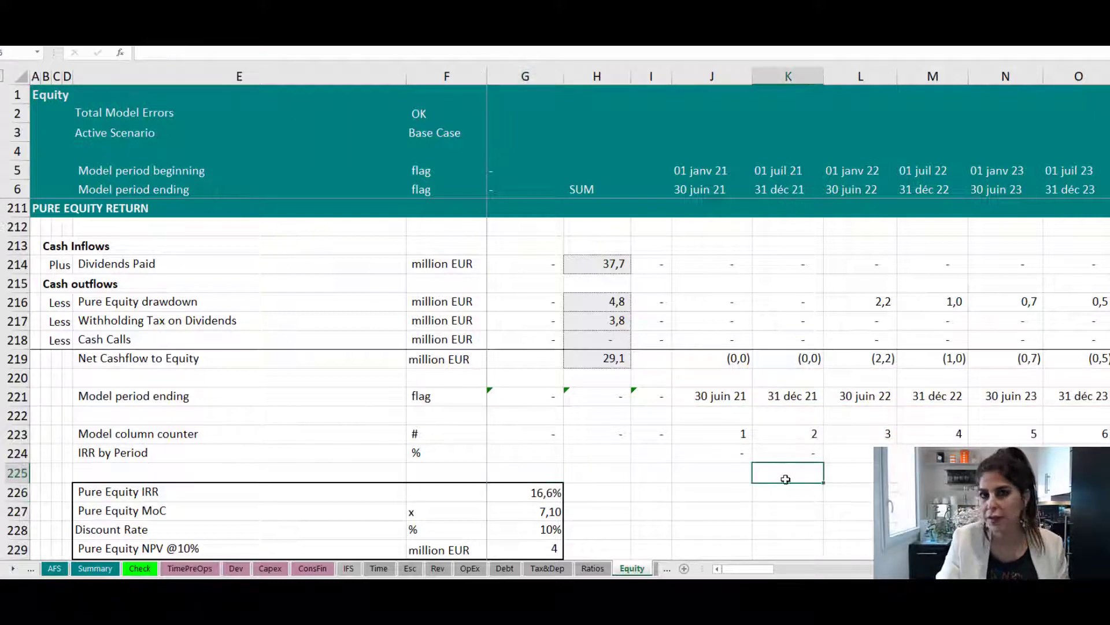
pyautogui.click(763, 514)
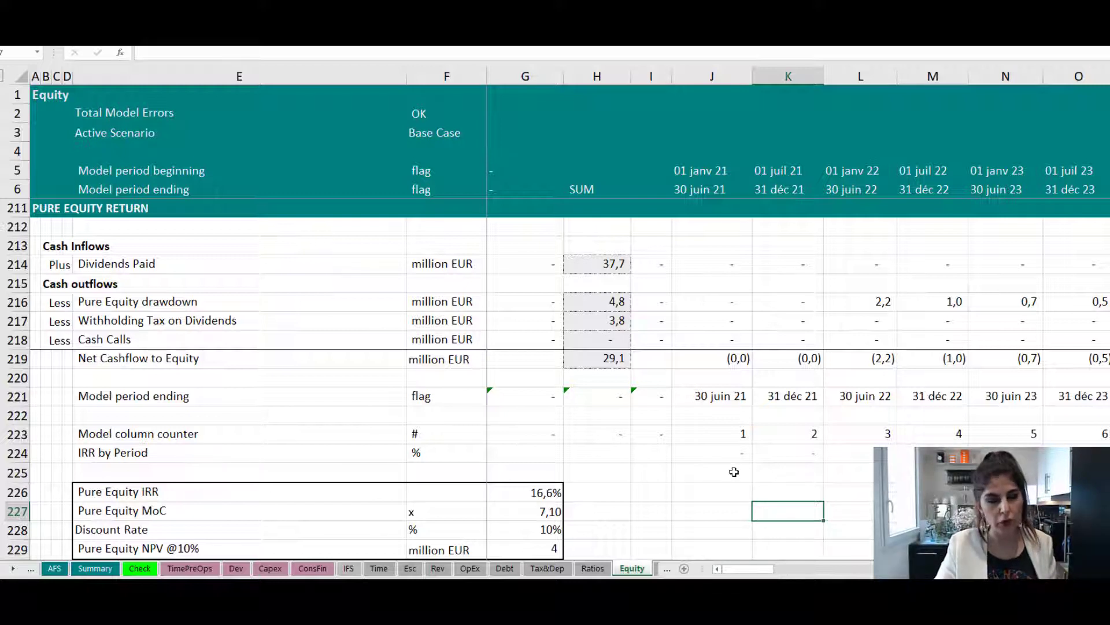
# Examine the Shareholder Loan Return section of the Equity sheet.
pyautogui.scroll(2, 734, 472)
pyautogui.scroll(-6, 731, 474)
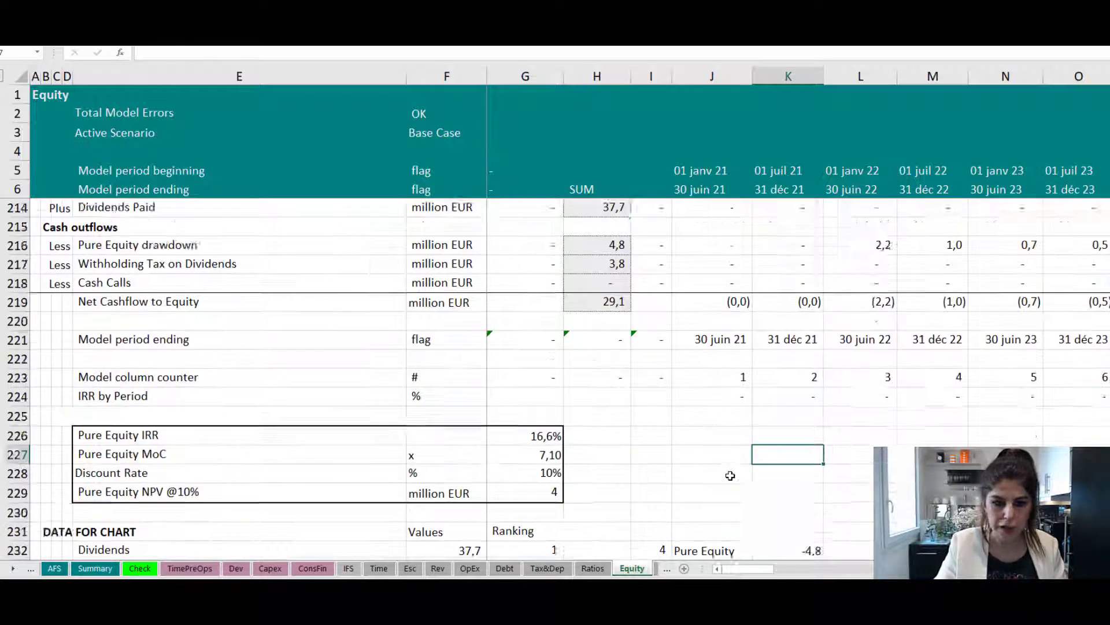
pyautogui.scroll(-9, 730, 476)
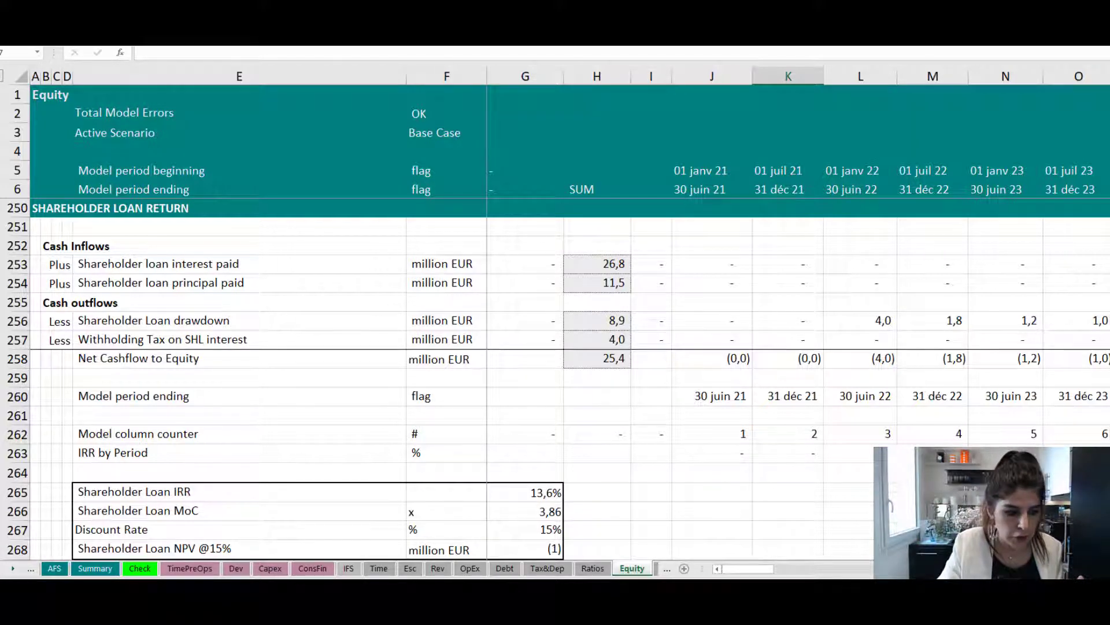
# Open the InputC sheet and highlight the Shareholder Loan interest rate among the Shareholder Loan Terms.
pyautogui.click(31, 568)
pyautogui.click(98, 568)
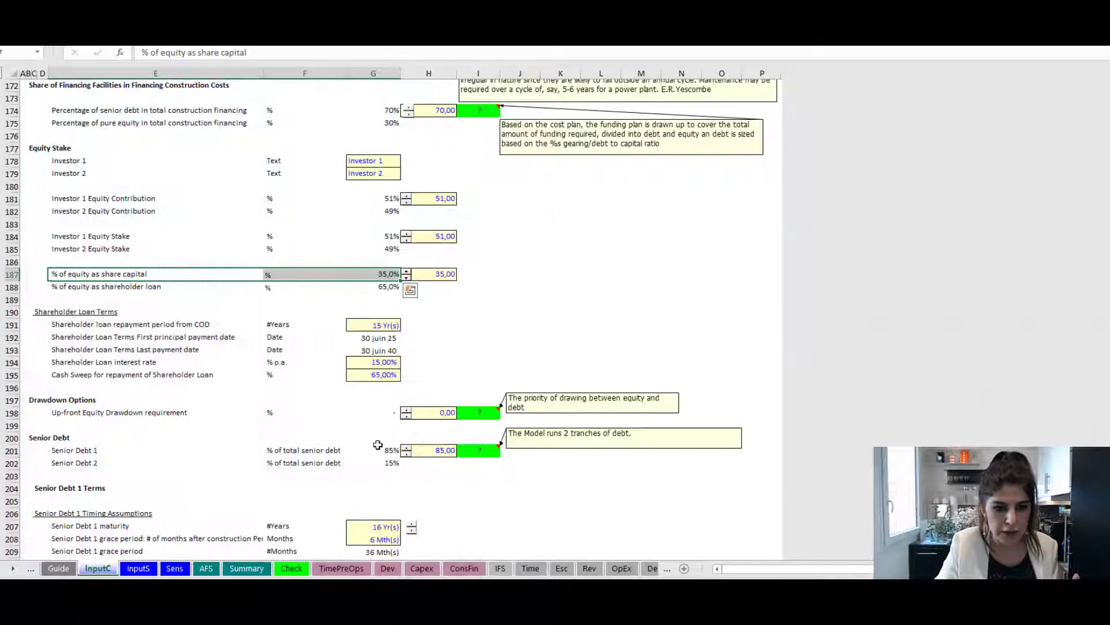
pyautogui.click(523, 296)
pyautogui.click(209, 363)
pyautogui.moveTo(209, 363); pyautogui.dragTo(373, 350)
# Return to the Equity sheet and highlight the shareholder loan interest and principal paid labels, then select the Shareholder Loan drawdown label.
pyautogui.click(12, 568)
pyautogui.click(12, 568)
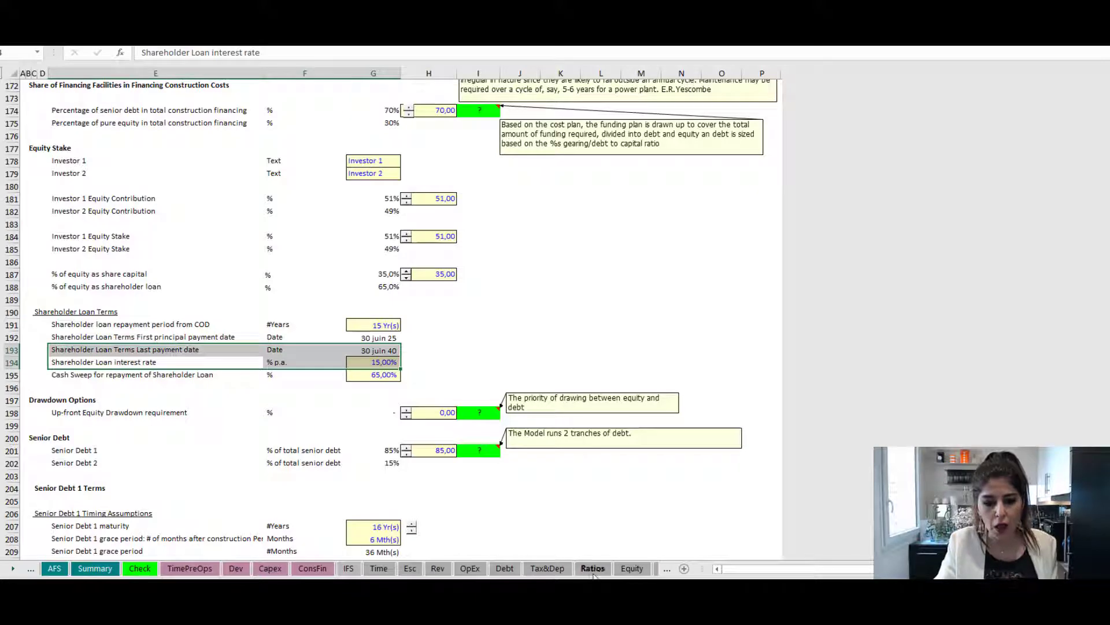
pyautogui.click(632, 569)
pyautogui.click(750, 415)
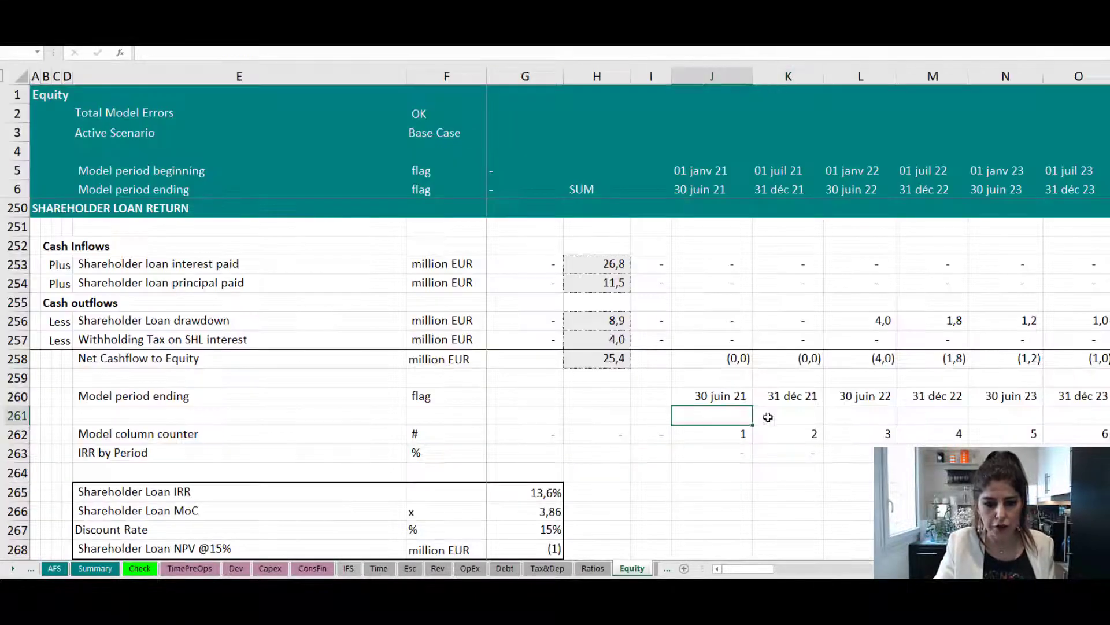
pyautogui.moveTo(163, 263); pyautogui.dragTo(168, 284)
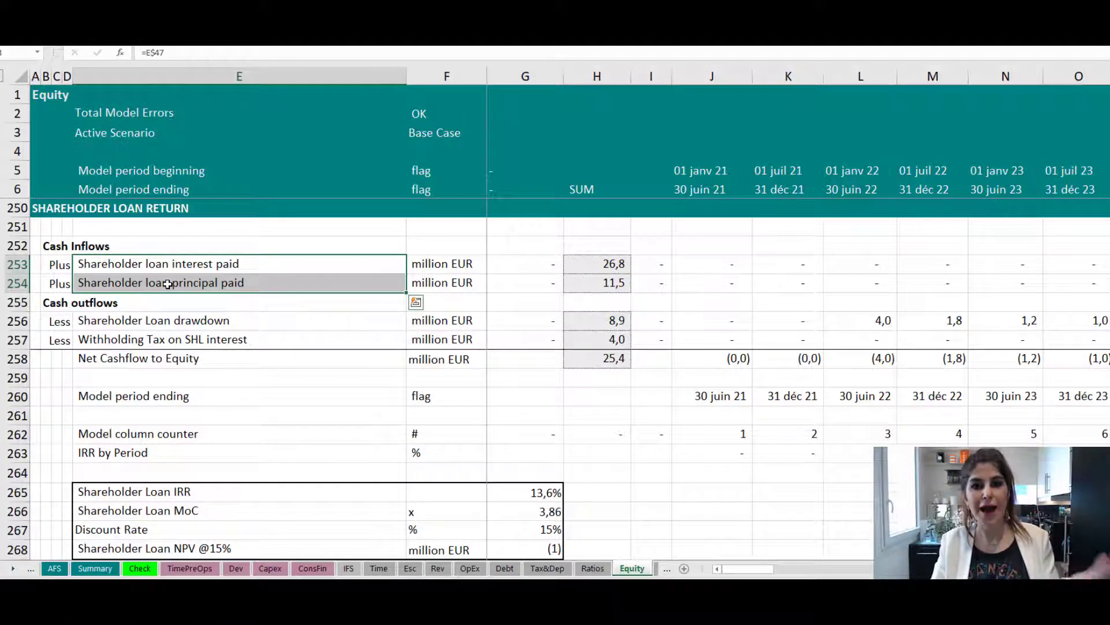
pyautogui.click(196, 324)
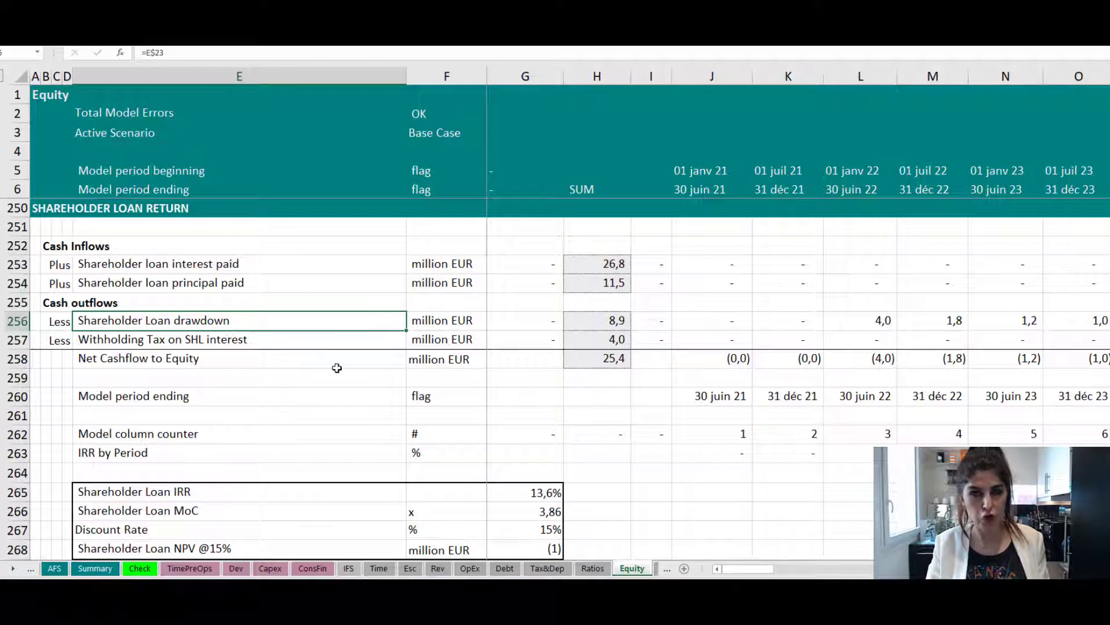
# Inspect the XIRR formula and its ranges in the Shareholder Loan IRR cell G265, and highlight the Withholding Tax on SHL interest row's label and cells.
pyautogui.click(260, 340)
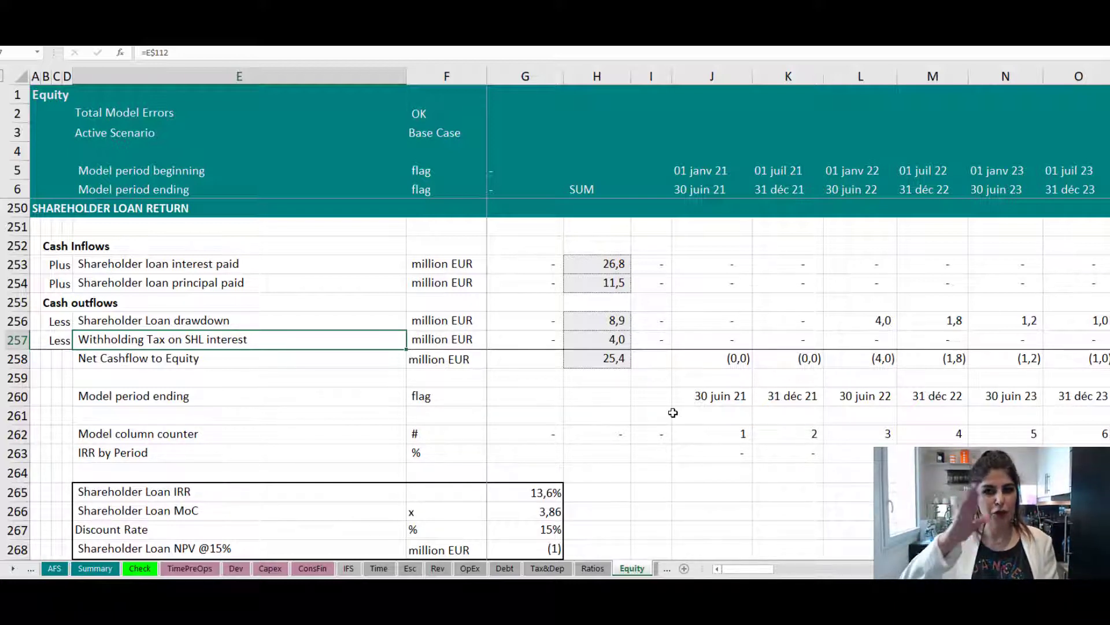
pyautogui.click(555, 493)
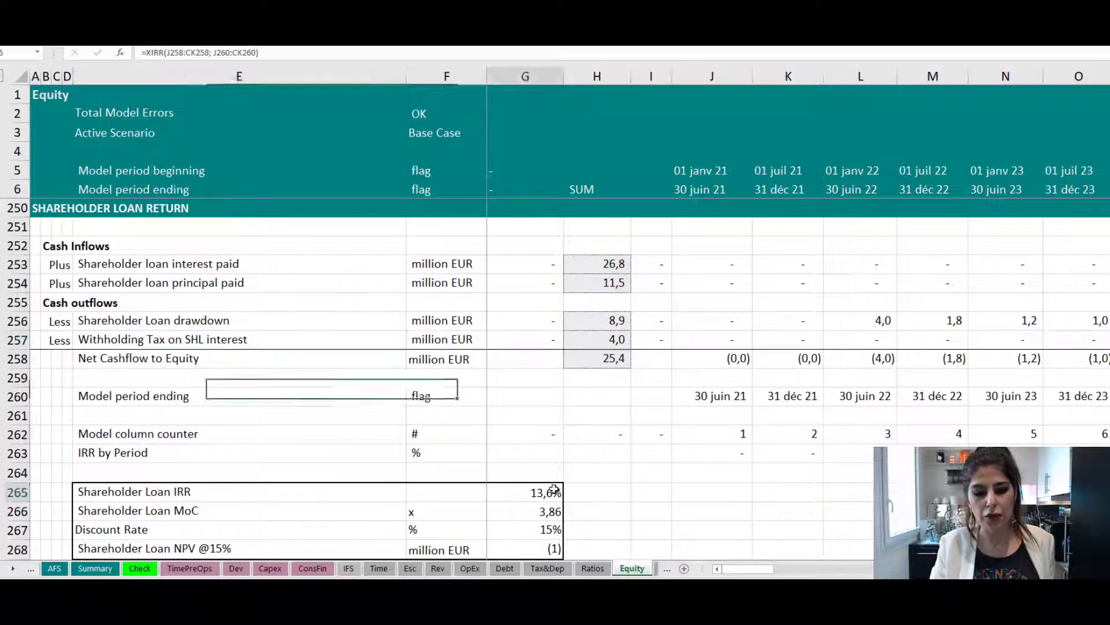
pyautogui.click(302, 52)
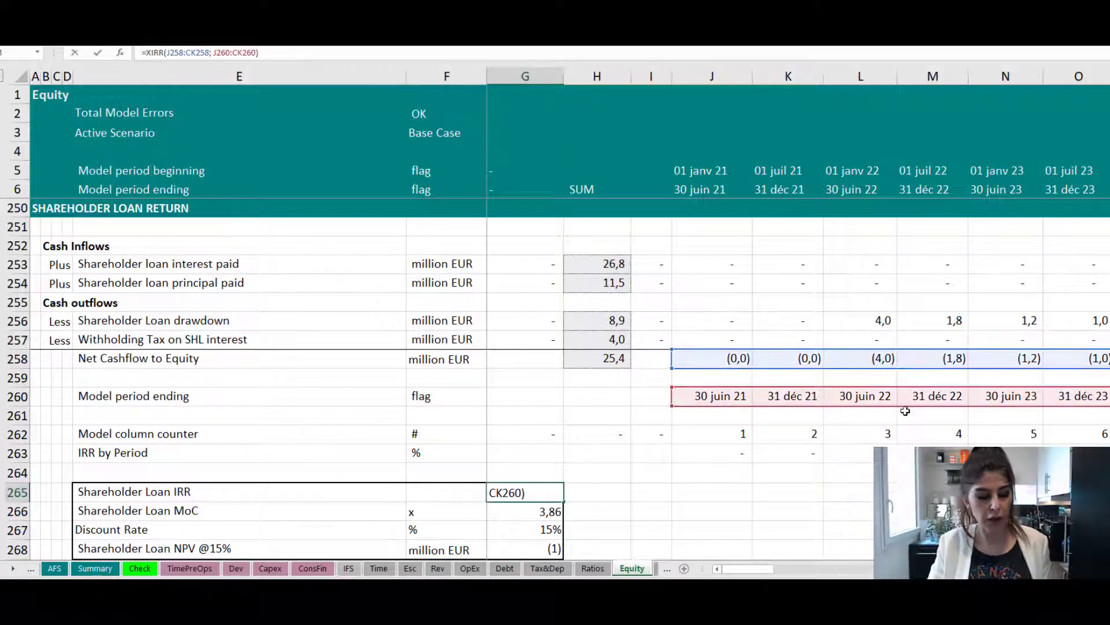
pyautogui.press('Escape')
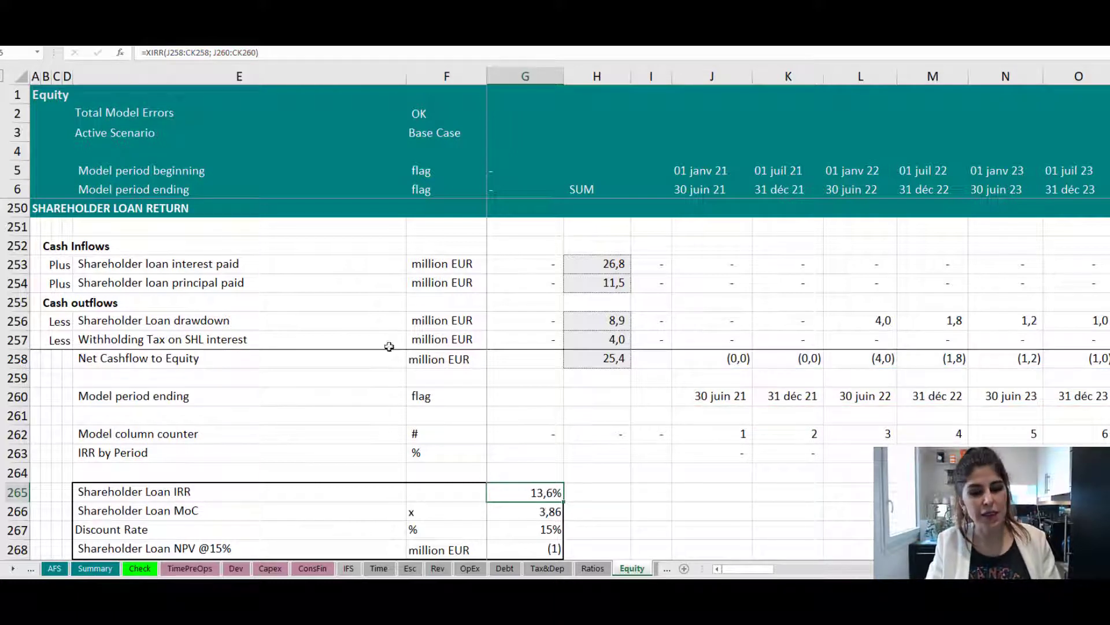
pyautogui.click(478, 342)
pyautogui.click(903, 341)
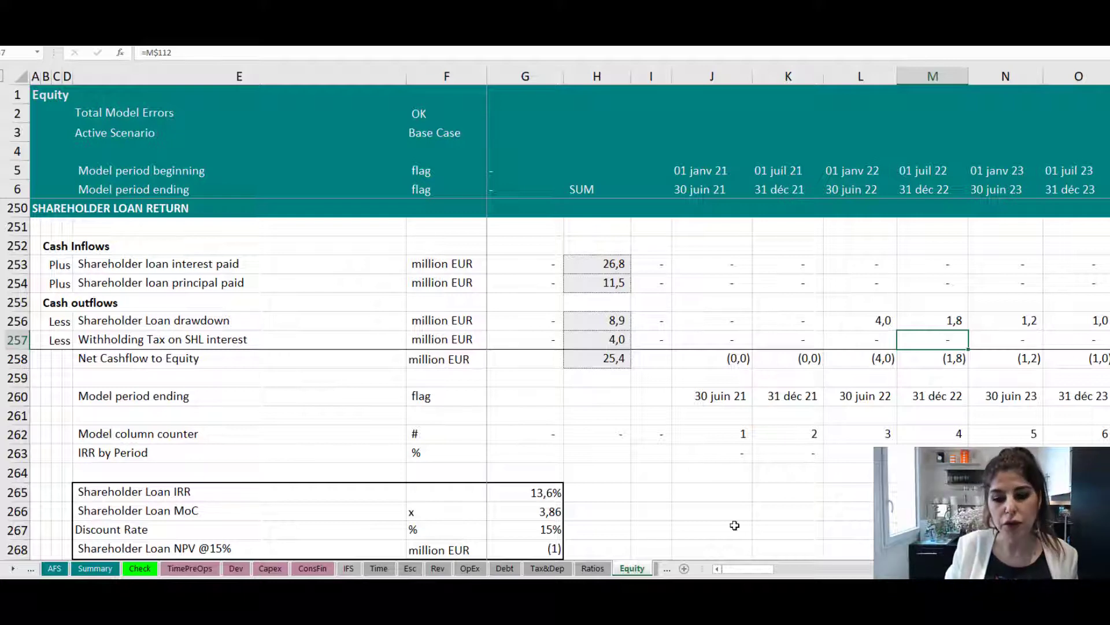
# Examine the pure equity and blended life-cycle return sections, finishing at the Blended Equity Return at Financial Close section.
pyautogui.click(723, 473)
pyautogui.scroll(2, 694, 497)
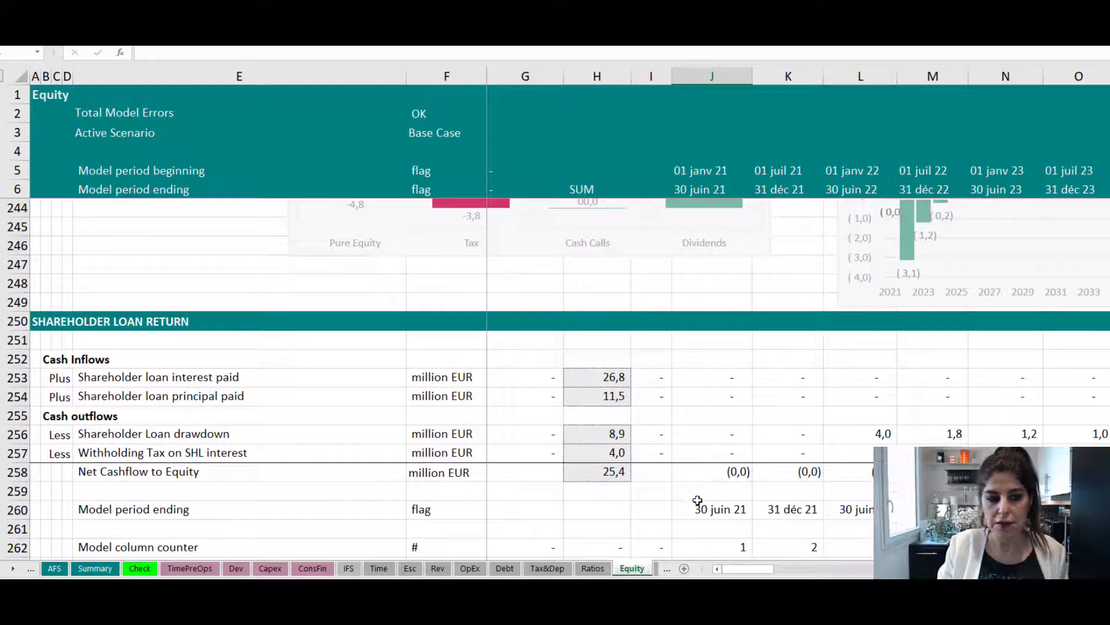
pyautogui.scroll(12, 693, 499)
pyautogui.scroll(9, 702, 503)
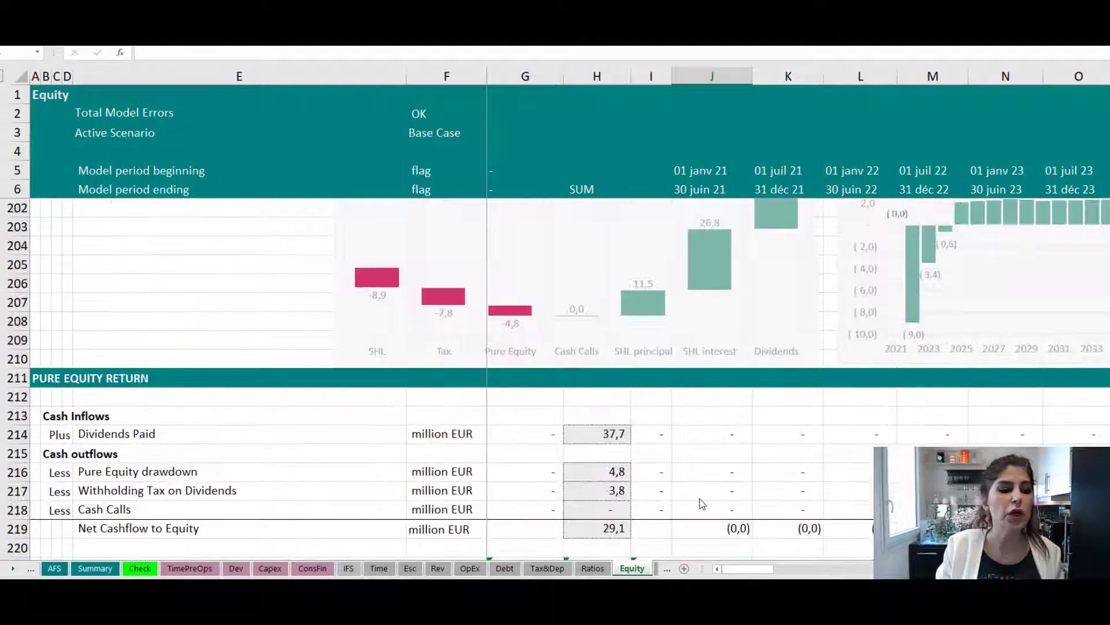
pyautogui.scroll(20, 702, 502)
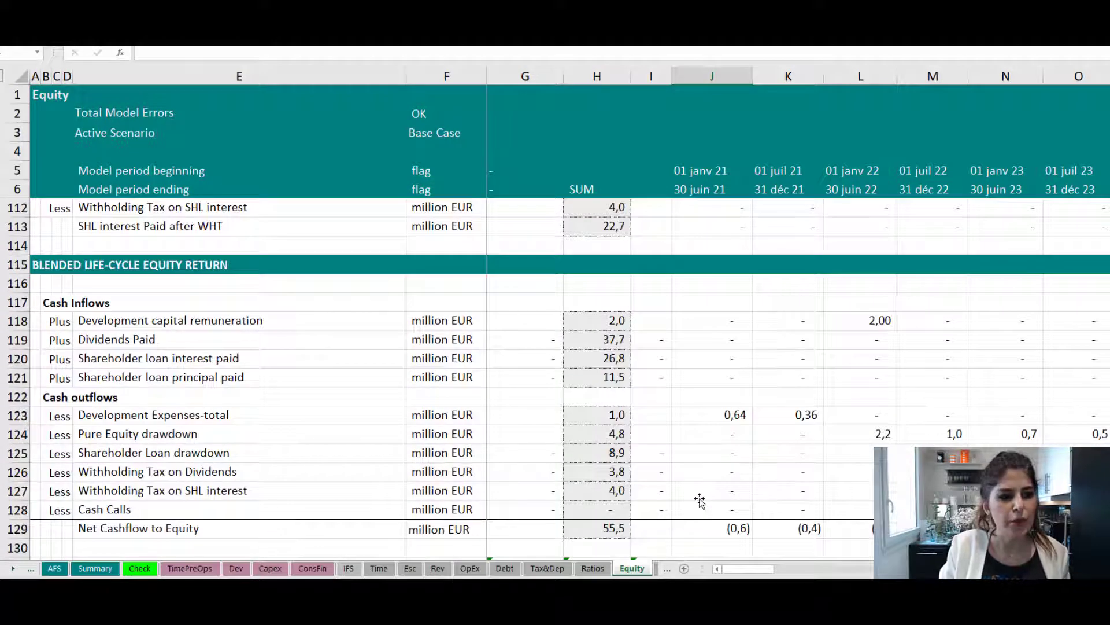
pyautogui.scroll(6, 699, 501)
pyautogui.scroll(-8, 700, 499)
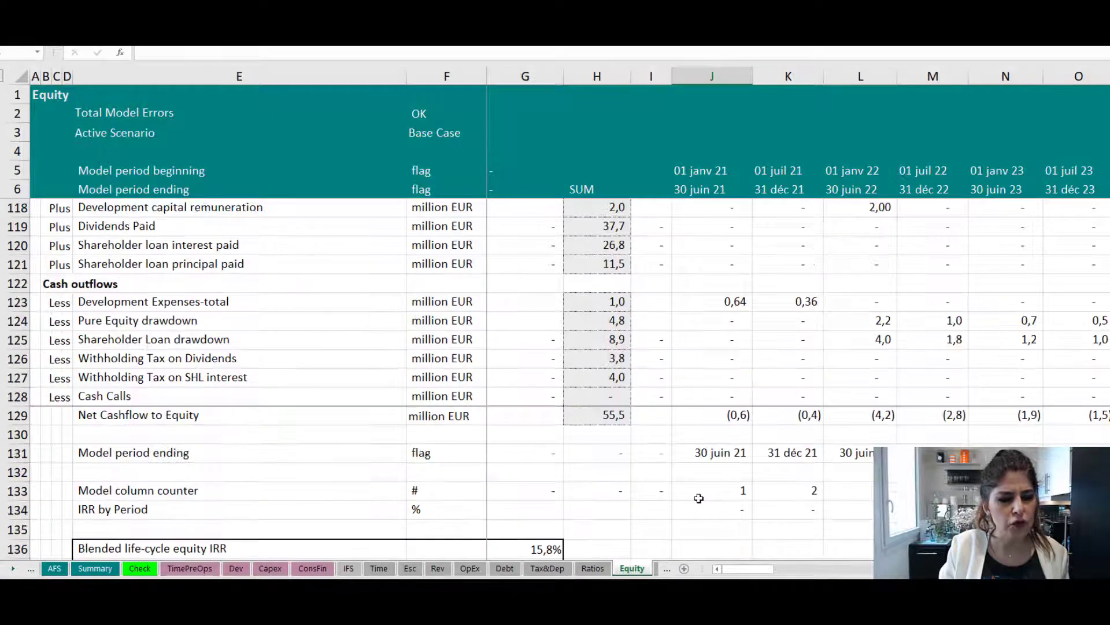
pyautogui.scroll(-13, 699, 499)
pyautogui.scroll(-3, 701, 503)
pyautogui.scroll(1, 701, 503)
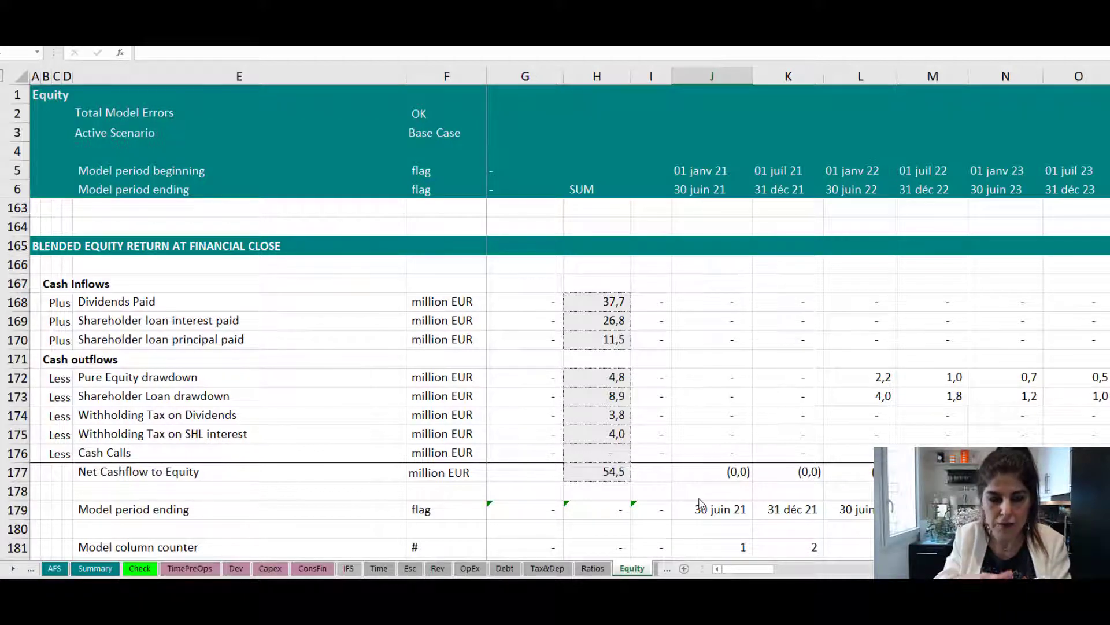
# Highlight the cash inflow rows 168 to 170 and the drawdown, withholding tax on dividends and cash calls rows of the financial close return.
pyautogui.click(21, 302)
pyautogui.moveTo(21, 301); pyautogui.dragTo(27, 349)
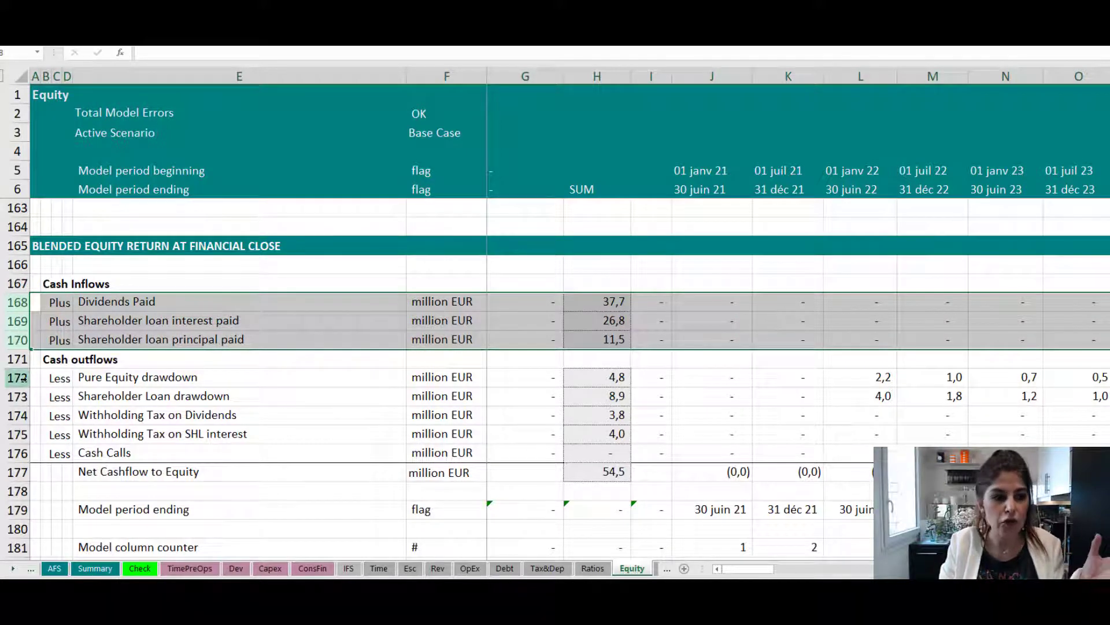
pyautogui.click(19, 377)
pyautogui.moveTo(19, 379); pyautogui.dragTo(32, 408)
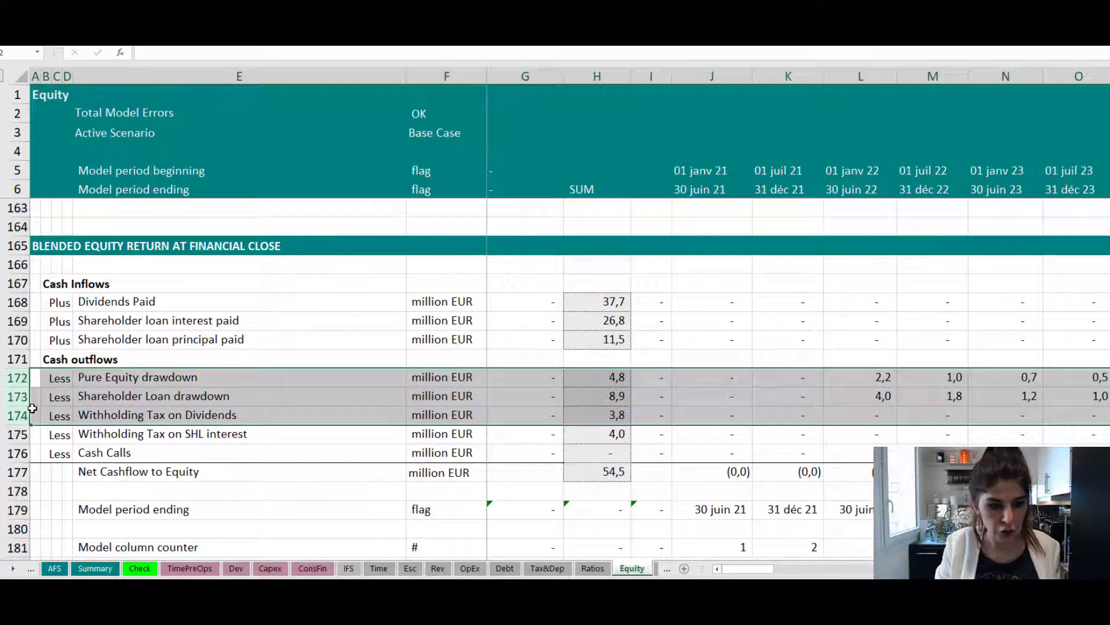
pyautogui.click(13, 415)
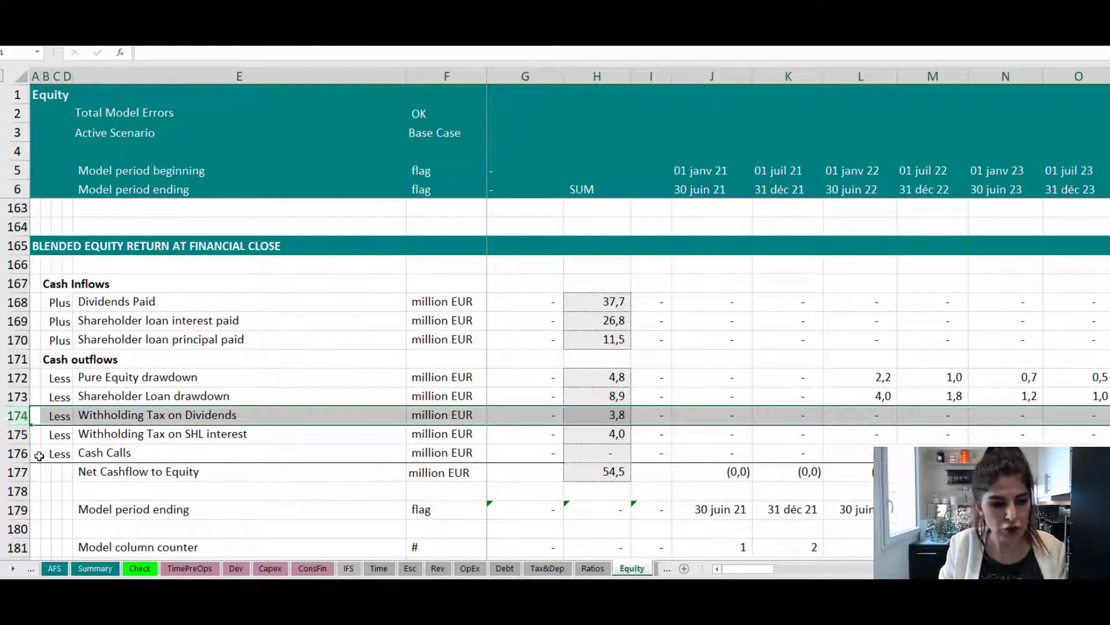
pyautogui.click(20, 455)
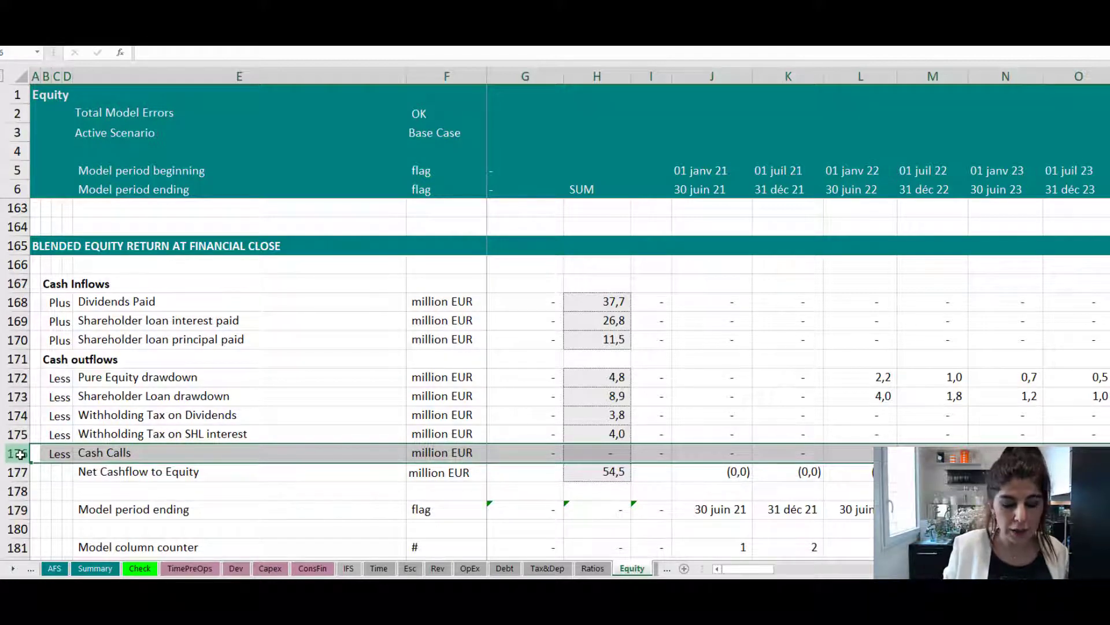
# Inspect the XIRR formula and its referenced ranges in the Blended equity IRR at FC cell G184, leaving the formula unedited.
pyautogui.click(312, 491)
pyautogui.scroll(-3, 325, 493)
pyautogui.click(532, 436)
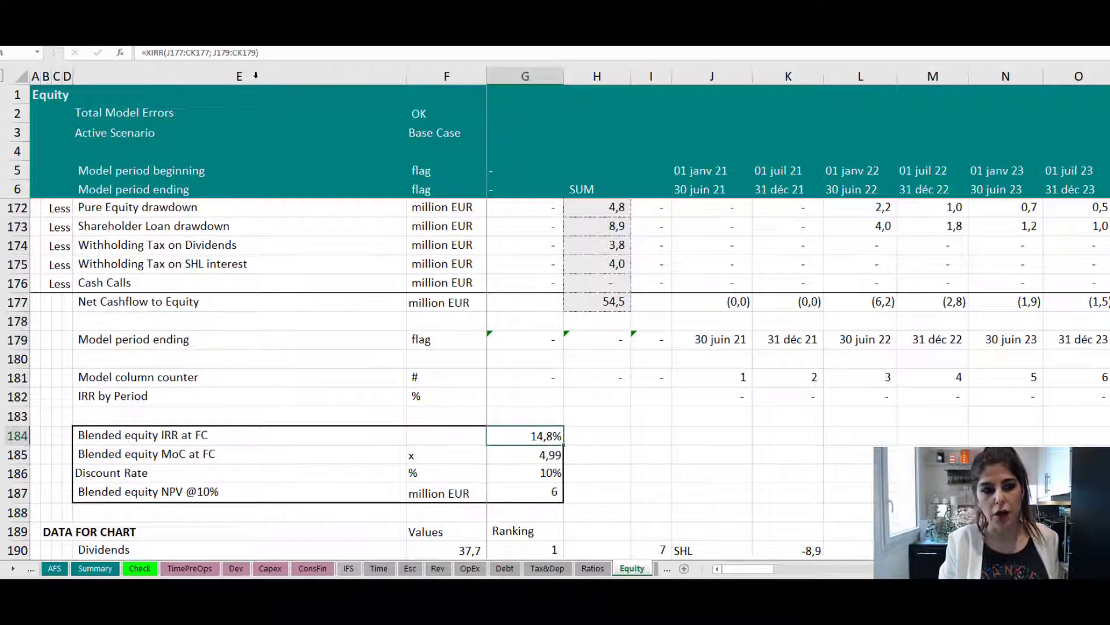
pyautogui.press('F2')
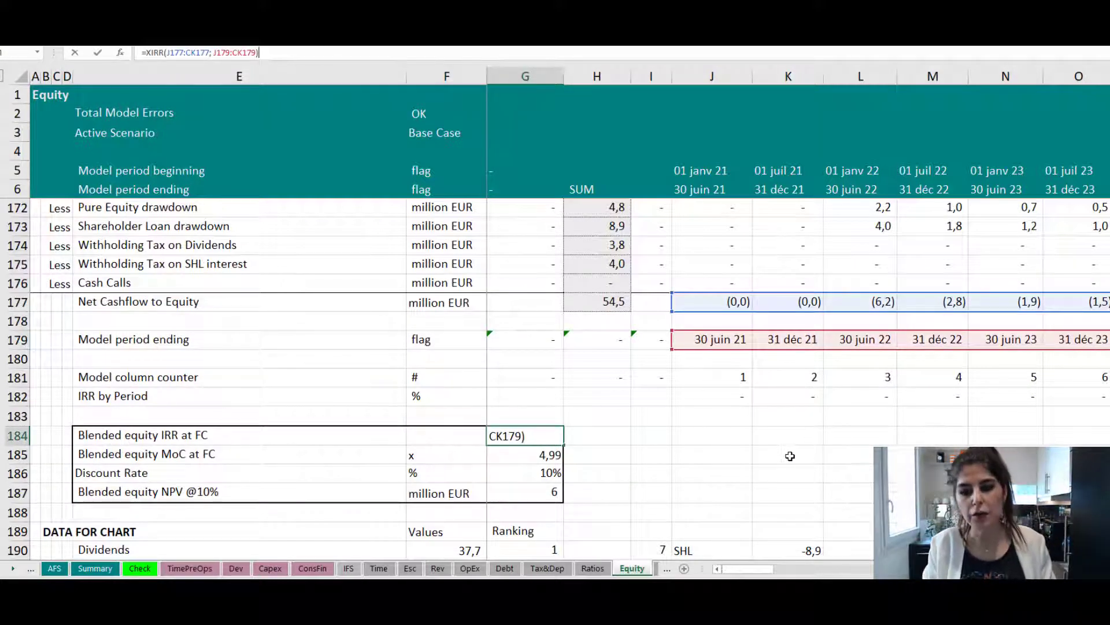
pyautogui.press('Escape')
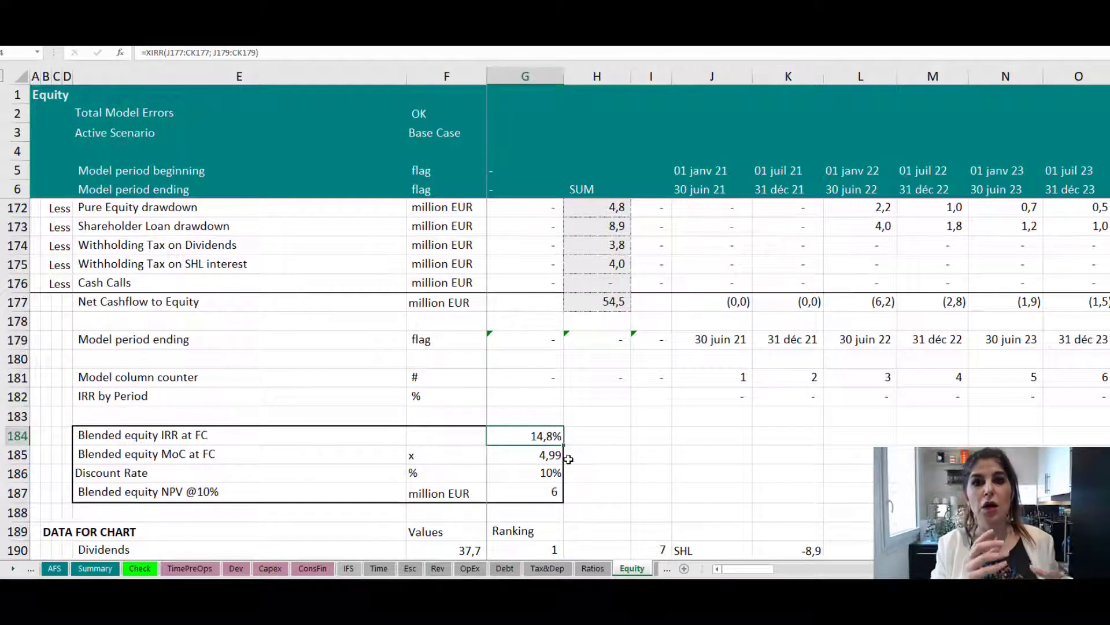
# In the Blended Life-Cycle Equity Return section, highlight the development capital remuneration and shareholder loan drawdown labels and the development expenses in J123:K123.
pyautogui.scroll(9, 583, 441)
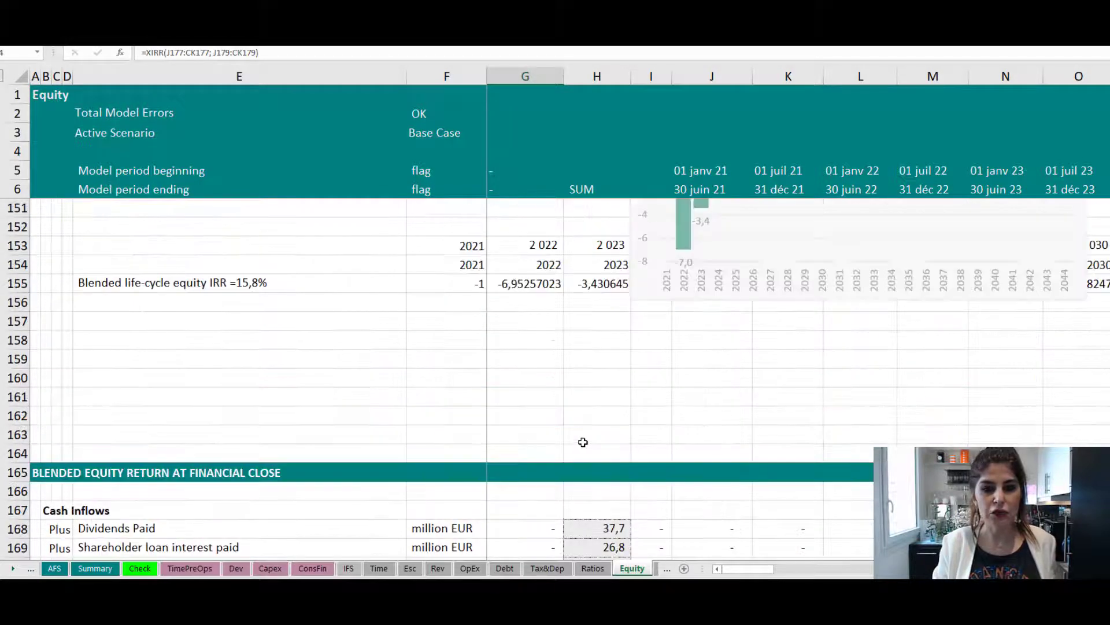
pyautogui.scroll(6, 583, 442)
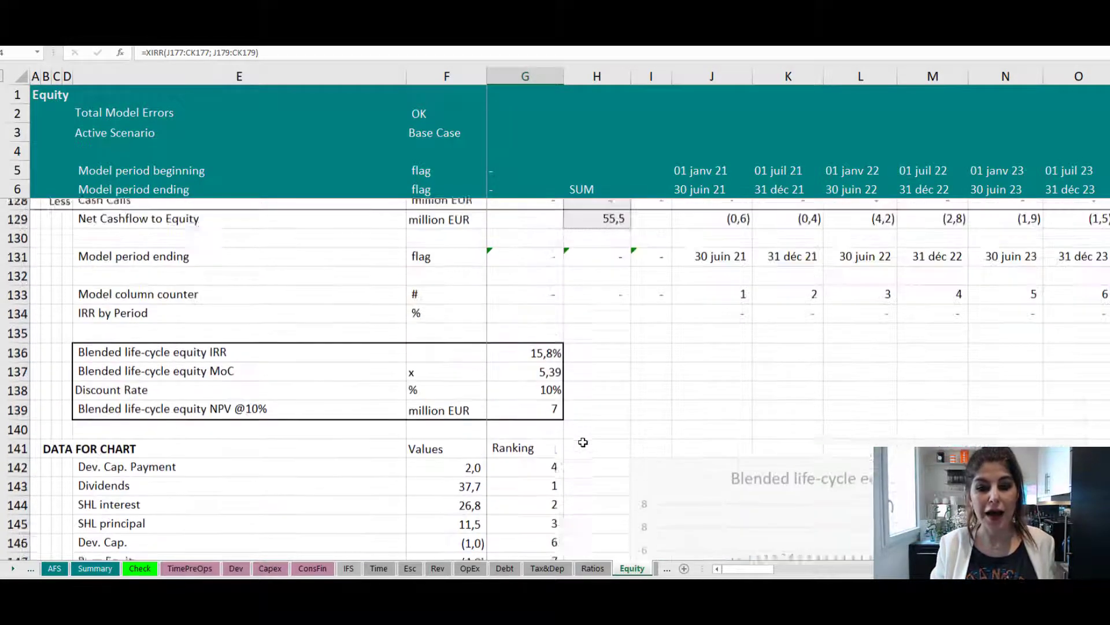
pyautogui.scroll(4, 583, 441)
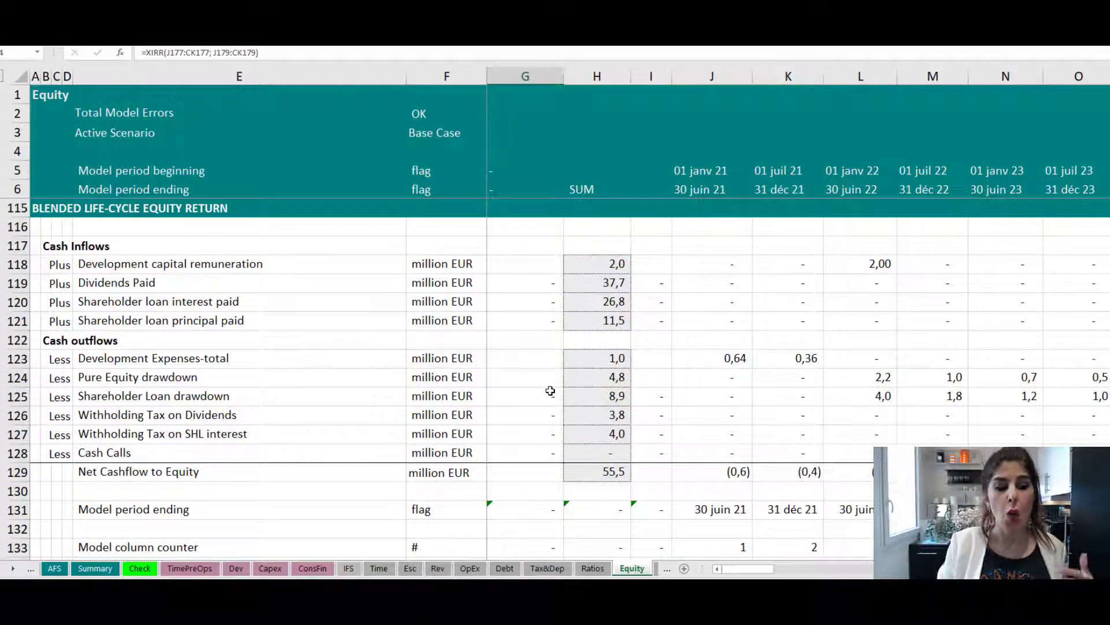
pyautogui.click(133, 263)
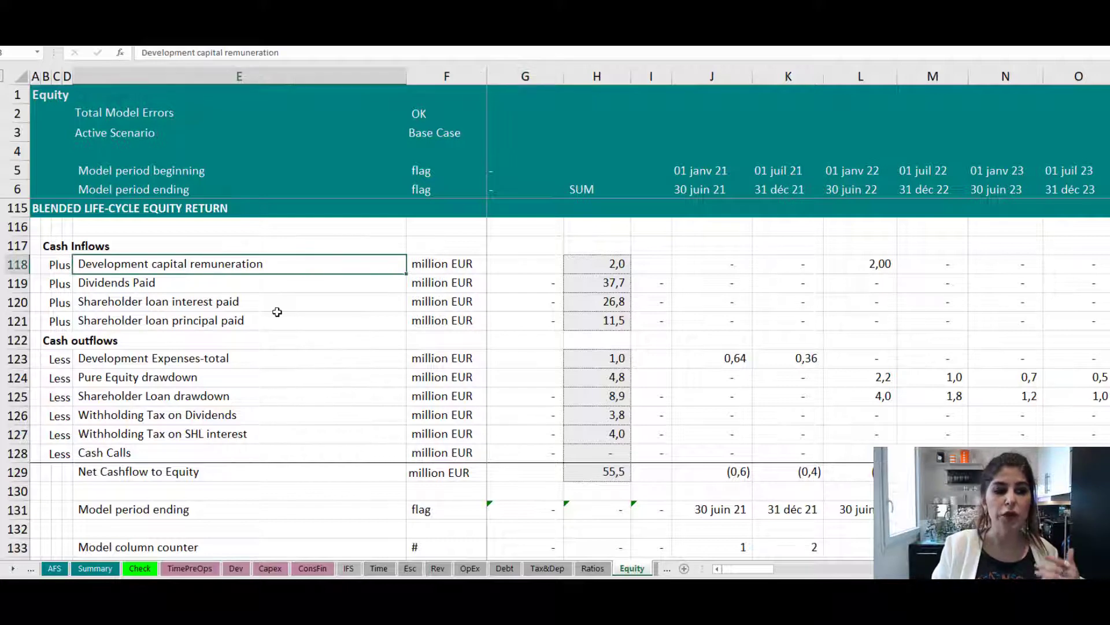
pyautogui.click(217, 402)
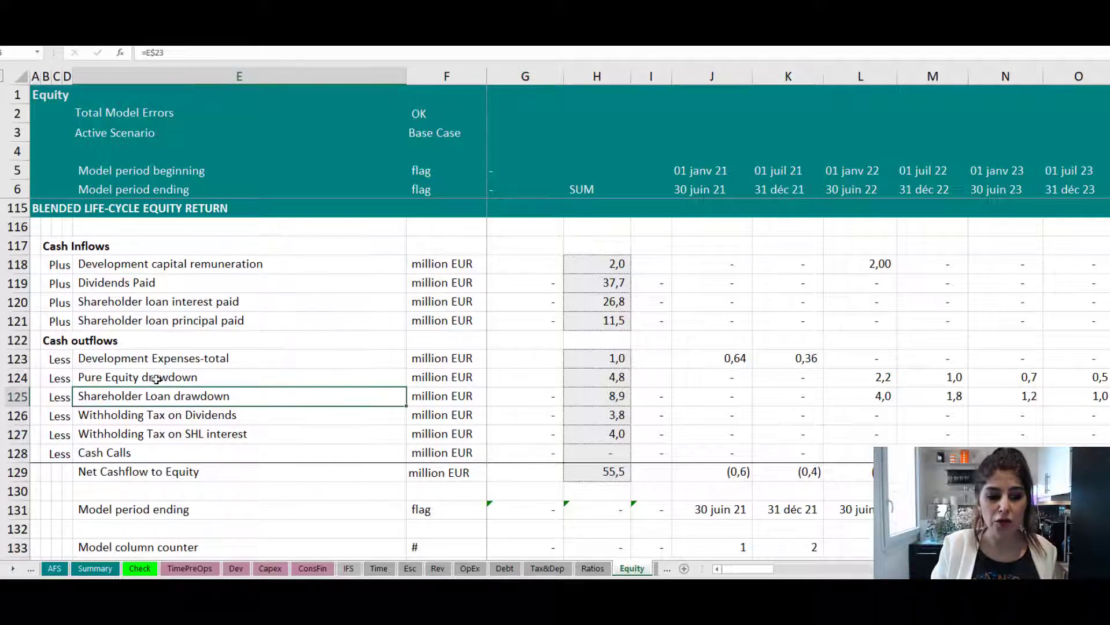
pyautogui.click(19, 359)
pyautogui.moveTo(732, 358); pyautogui.dragTo(788, 357)
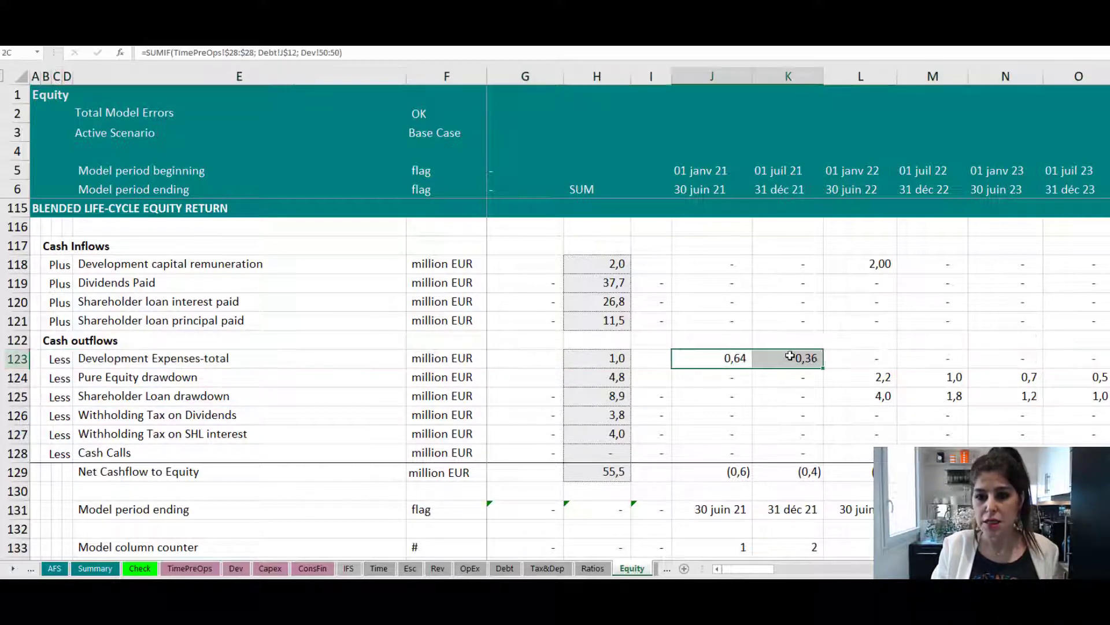
# Highlight period columns L to O and J to K, the development expenses in J123:K123, and the development capital remuneration in L118.
pyautogui.moveTo(877, 76); pyautogui.dragTo(1075, 76)
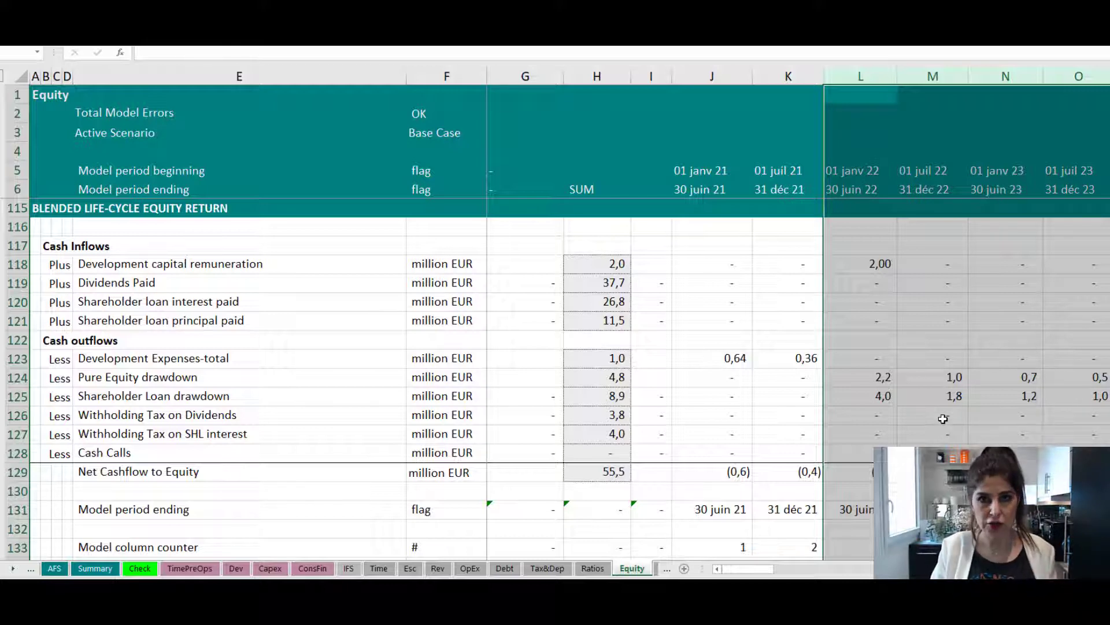
pyautogui.moveTo(712, 76); pyautogui.dragTo(791, 77)
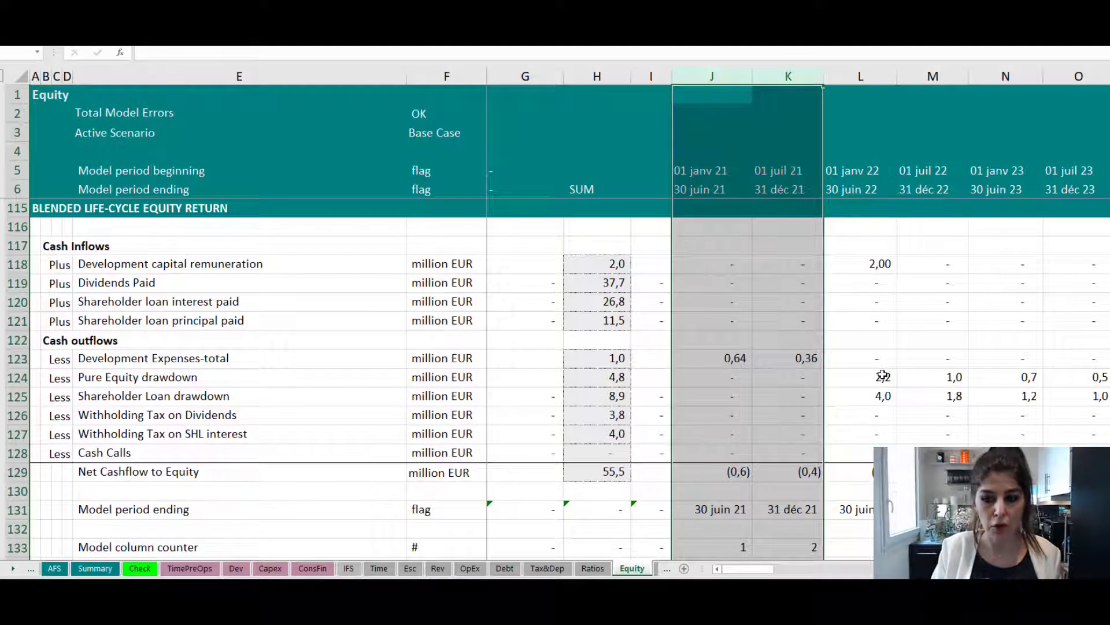
pyautogui.moveTo(739, 359); pyautogui.dragTo(803, 359)
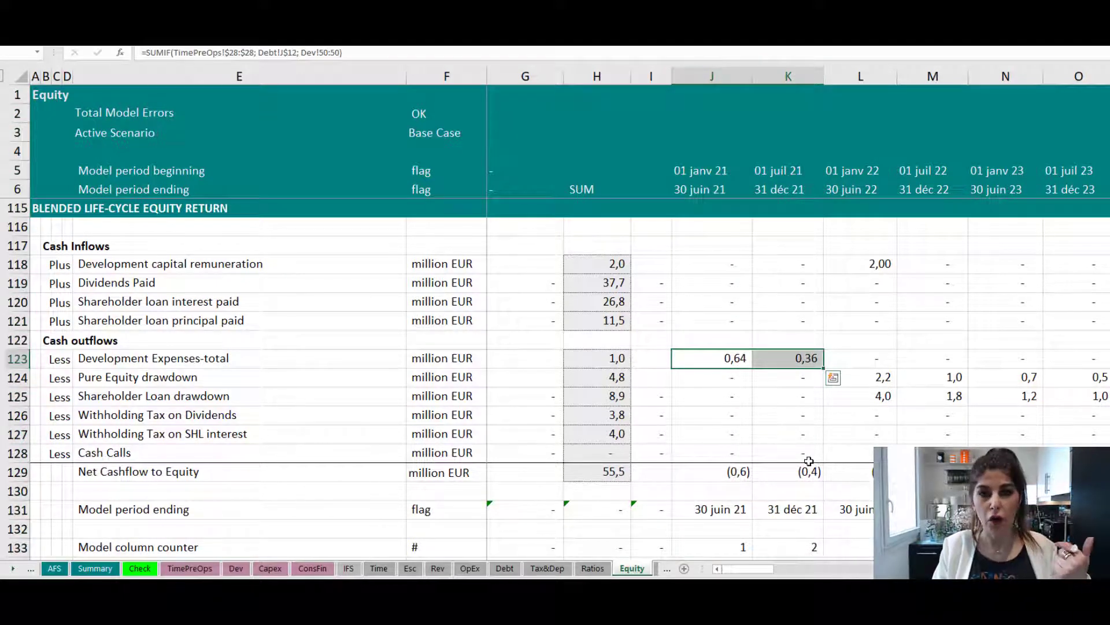
pyautogui.click(886, 268)
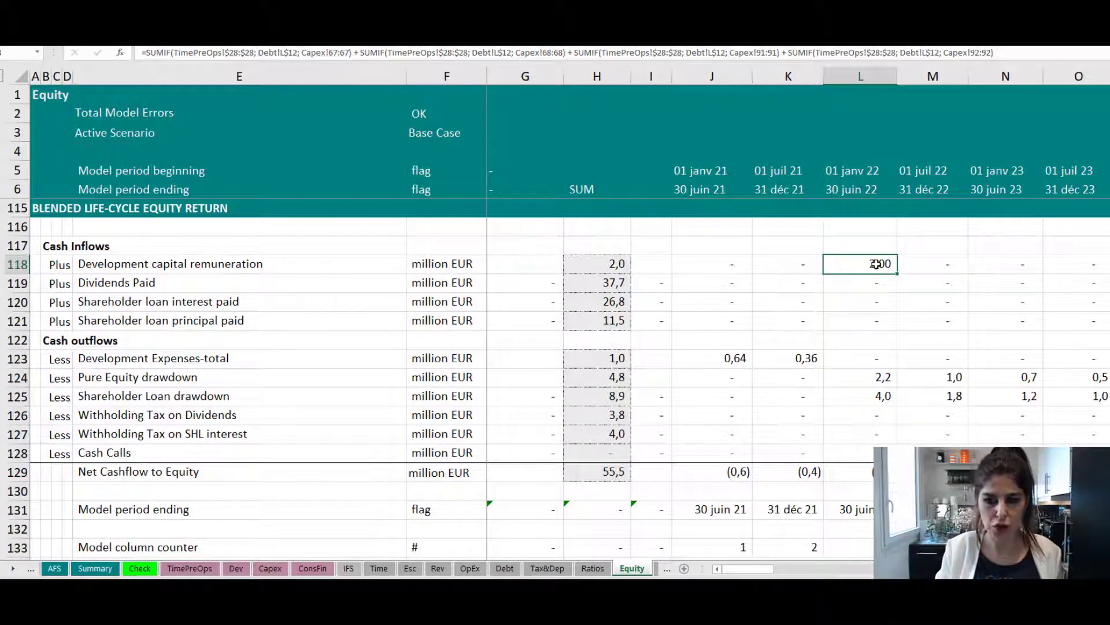
pyautogui.click(730, 364)
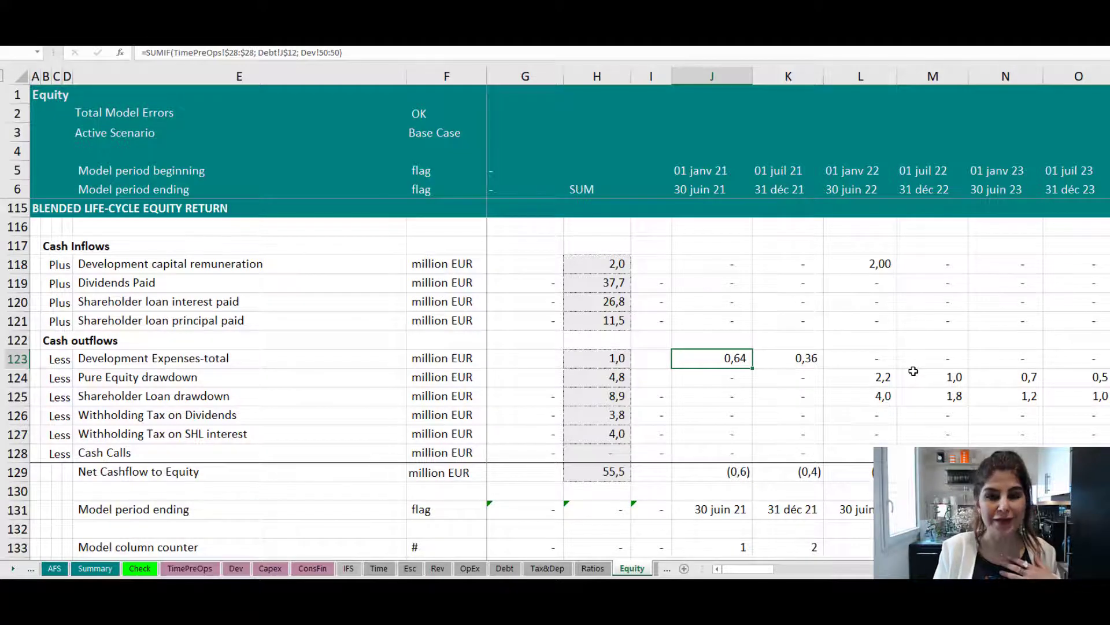
# Inspect the XIRR formula and its referenced ranges in the Blended life-cycle equity IRR cell G136, leaving the formula unedited.
pyautogui.scroll(-2, 914, 370)
pyautogui.click(549, 491)
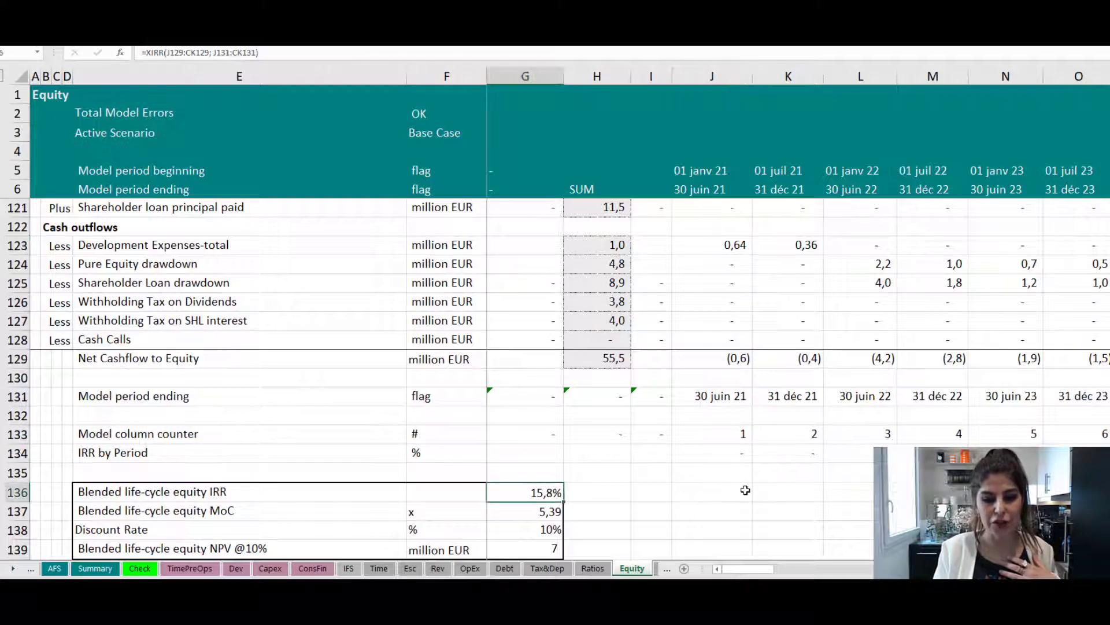
pyautogui.press('F2')
pyautogui.click(260, 52)
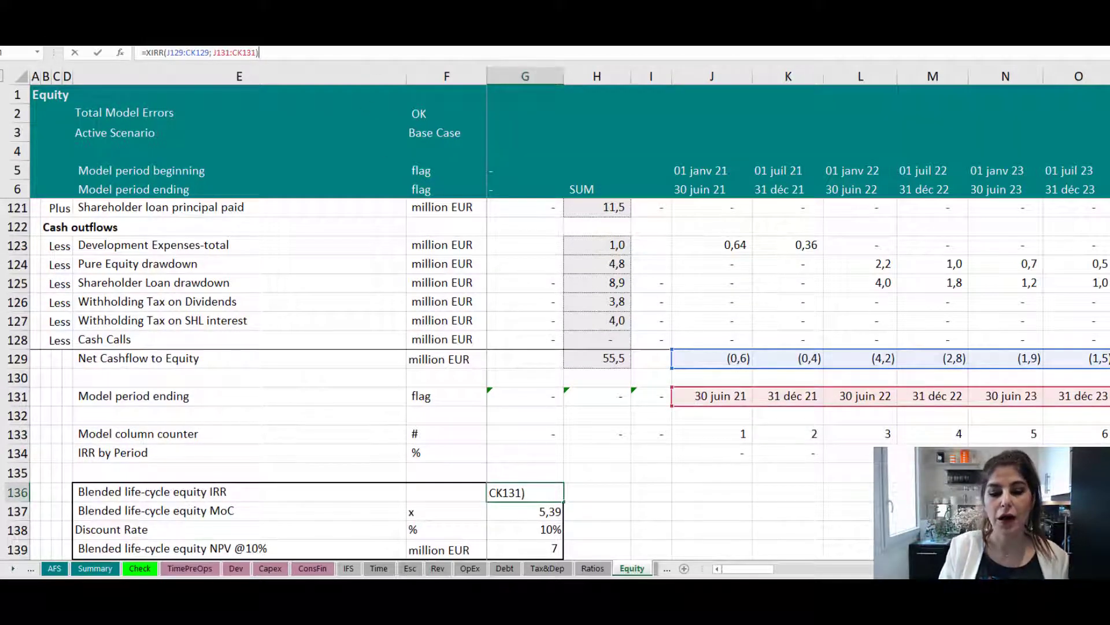
pyautogui.press('Return')
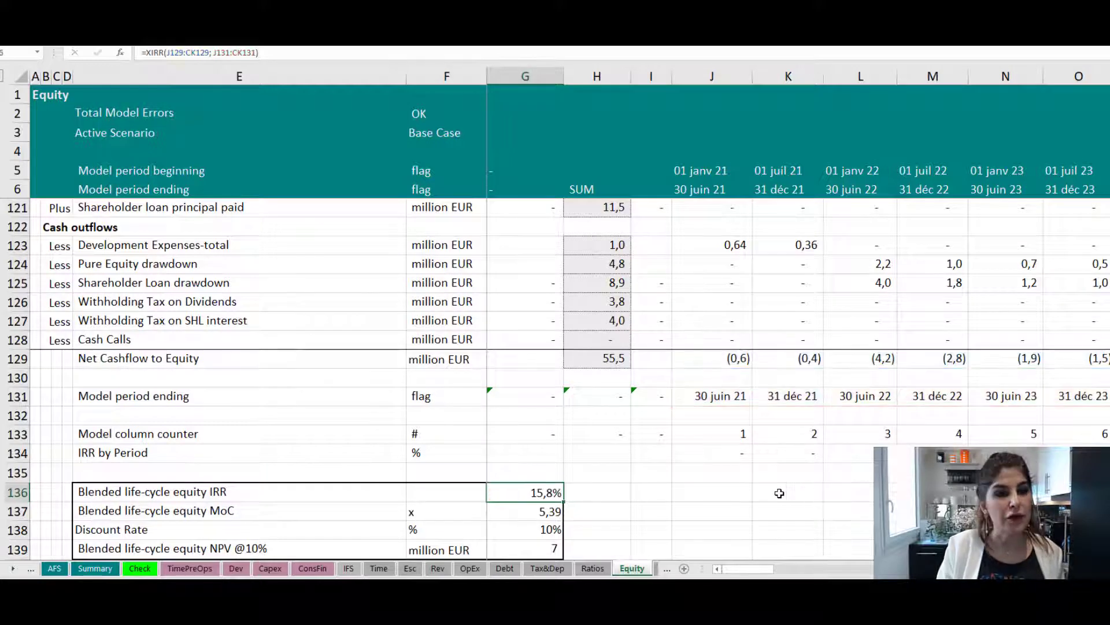
# Compare the Blended equity IRR at FC in G184 with the life-cycle equity IRR in G136, and select the development capital remuneration in L118.
pyautogui.scroll(-15, 776, 495)
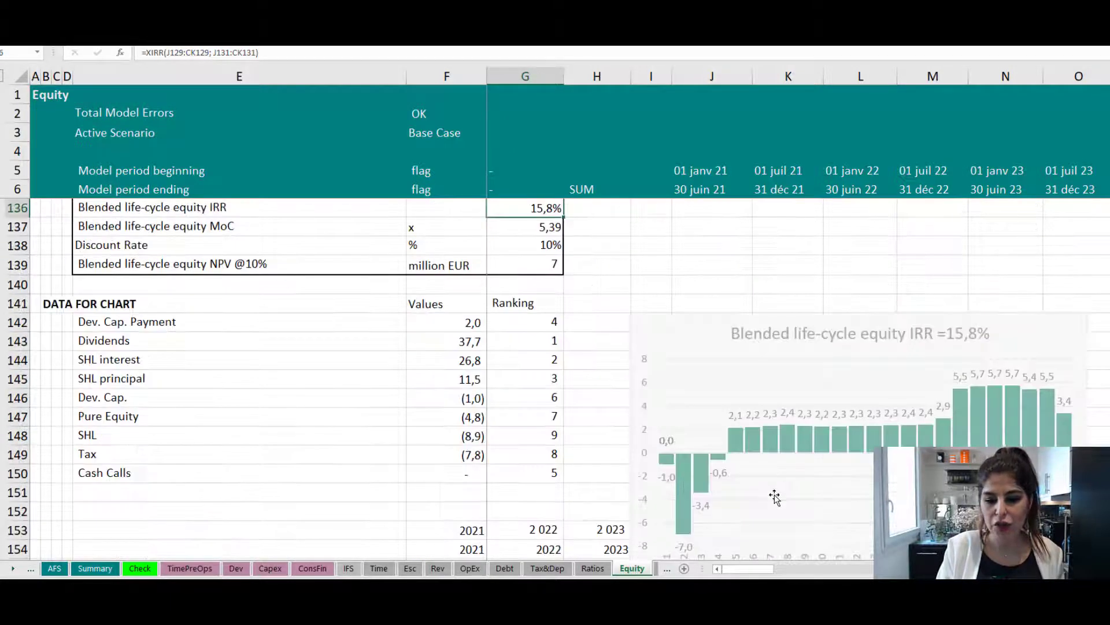
pyautogui.scroll(-2, 777, 490)
pyautogui.click(539, 438)
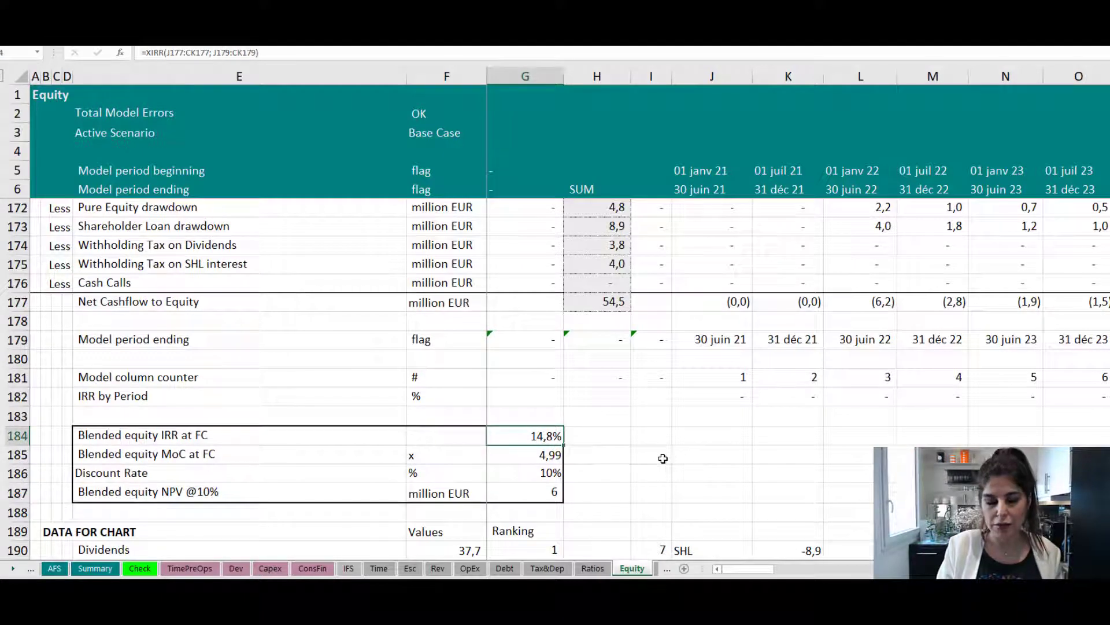
pyautogui.scroll(16, 661, 459)
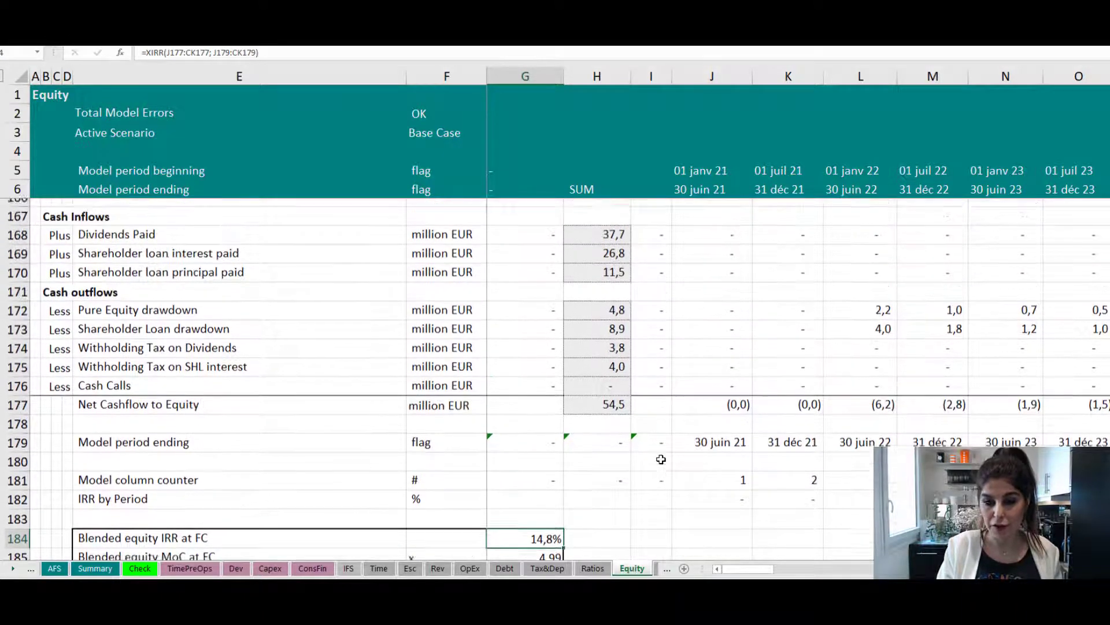
pyautogui.click(555, 435)
pyautogui.scroll(3, 818, 397)
pyautogui.click(883, 260)
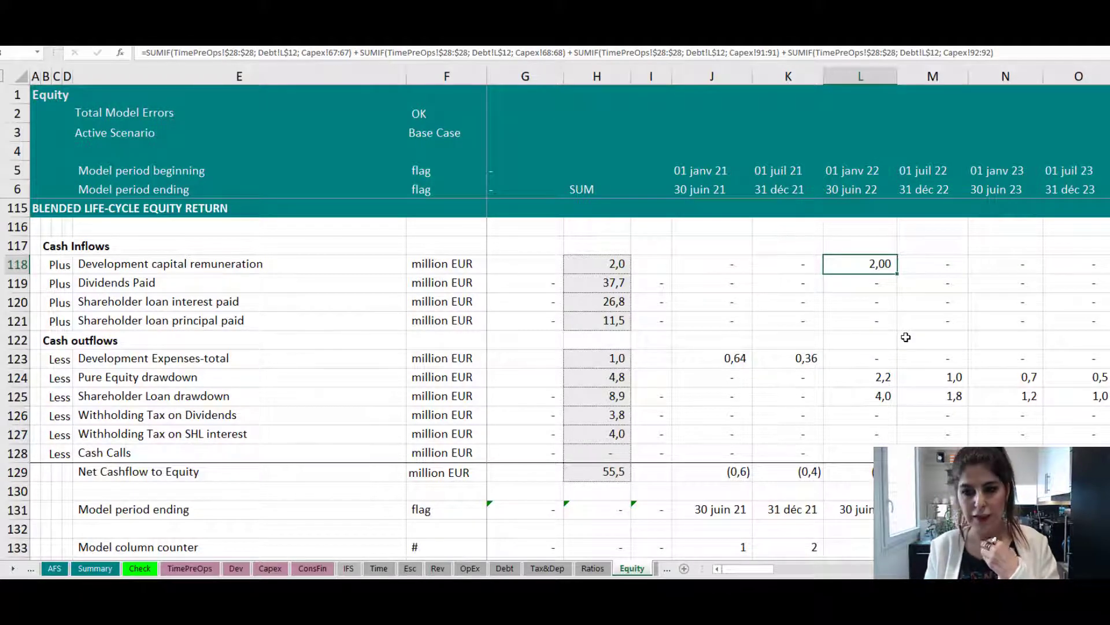
# Compare the Blended life-cycle equity IRR and the Blended equity IRR at FC with their cash flow charts on the Summary sheet.
pyautogui.scroll(-1, 905, 337)
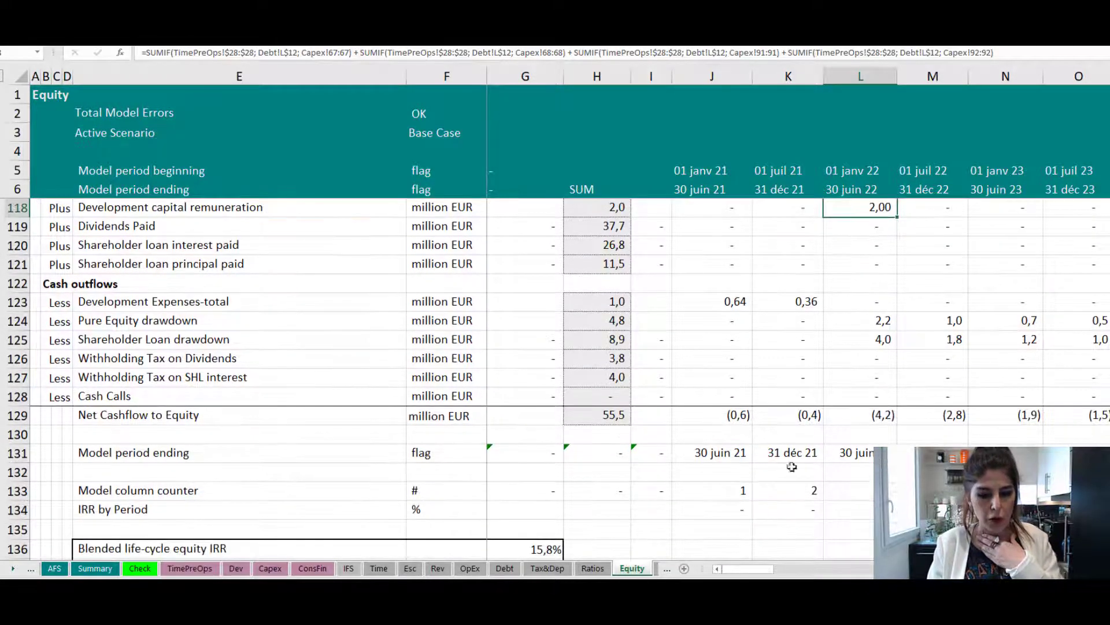
pyautogui.click(93, 569)
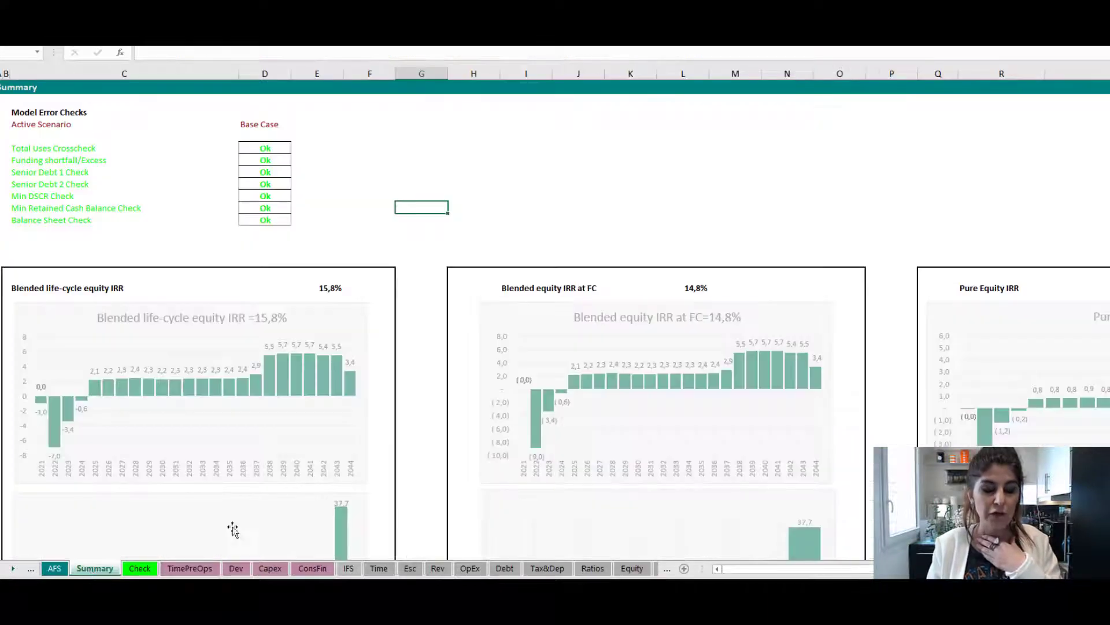
pyautogui.scroll(-2, 828, 342)
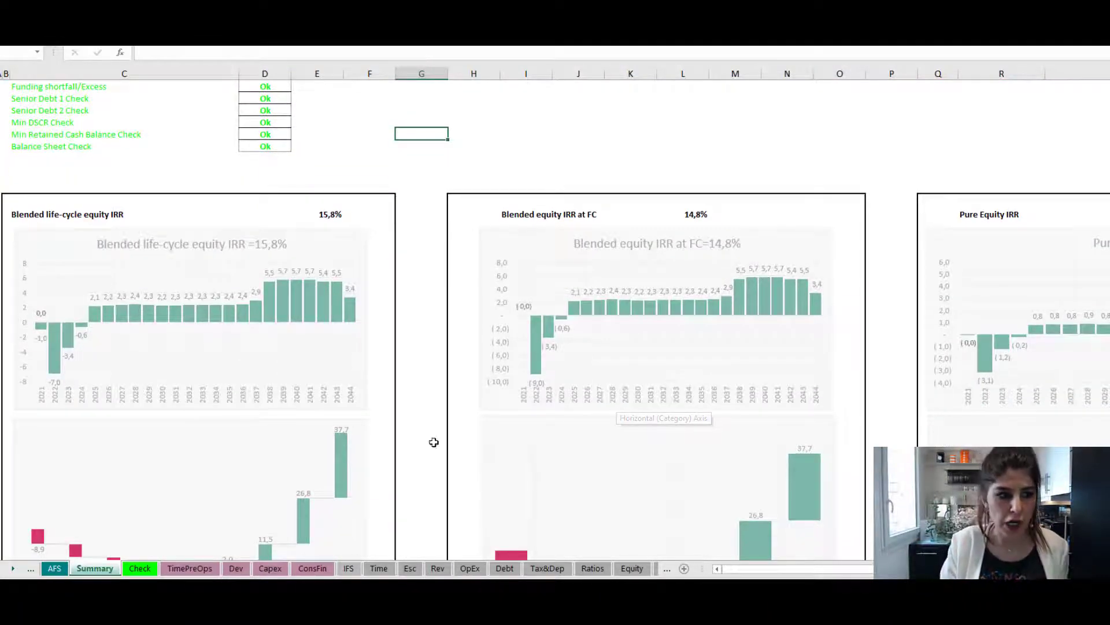
pyautogui.scroll(-1, 885, 275)
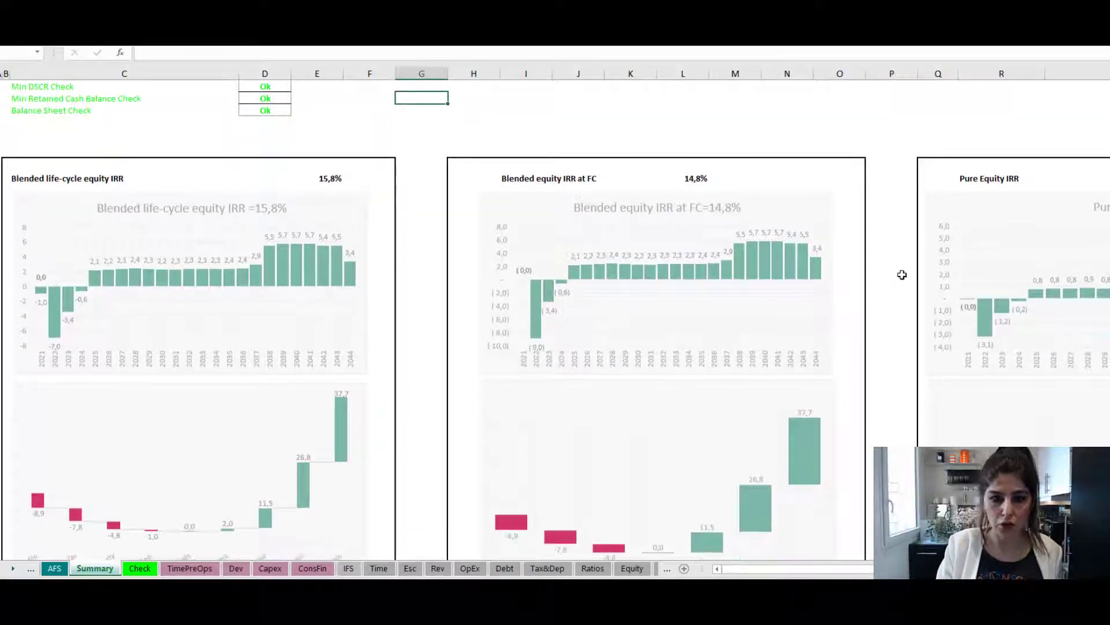
pyautogui.moveTo(55, 179); pyautogui.dragTo(341, 179)
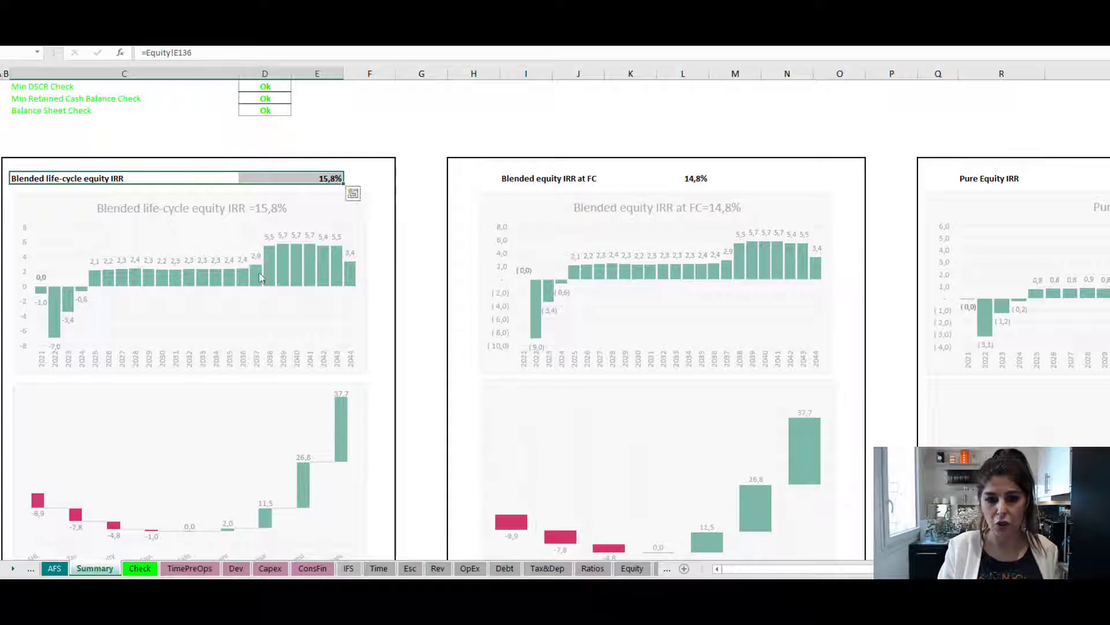
pyautogui.click(527, 179)
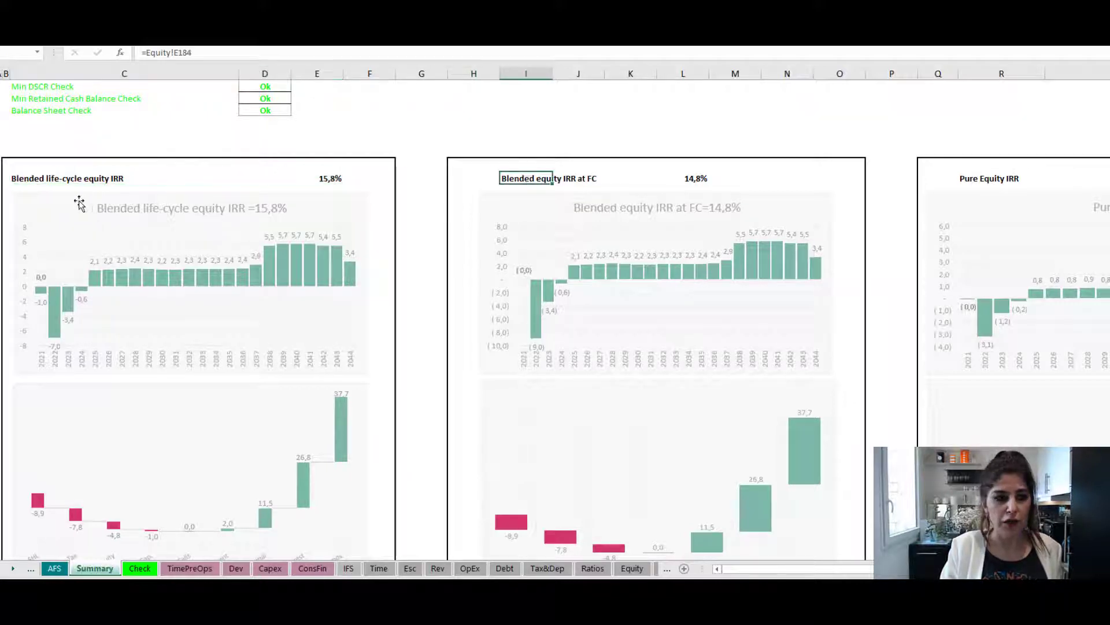
pyautogui.click(52, 178)
pyautogui.moveTo(753, 572); pyautogui.dragTo(701, 573)
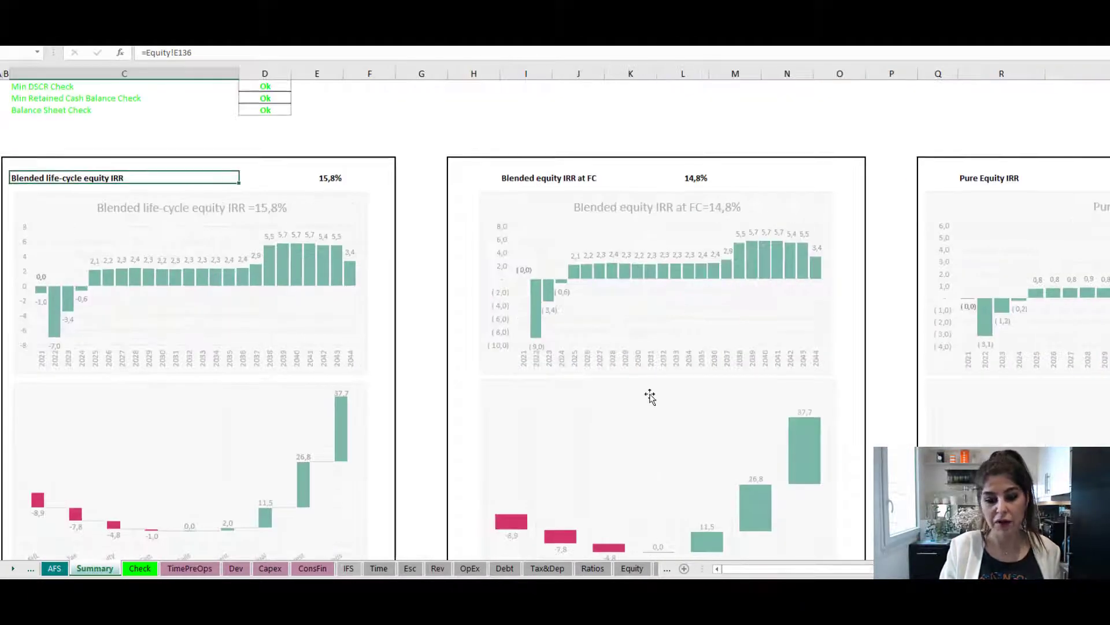
# Examine the waterfall charts, the Development stage section and both investors' inputs and returns in the Return to Equity section of the Summary sheet.
pyautogui.scroll(-3, 650, 397)
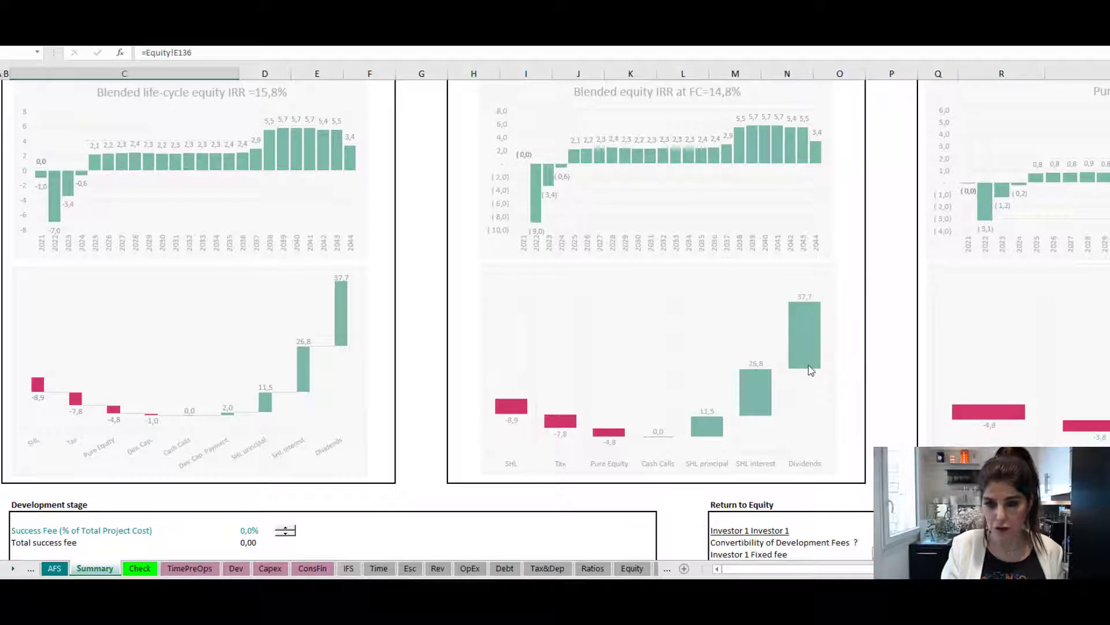
pyautogui.moveTo(810, 370)
pyautogui.scroll(-7, 807, 369)
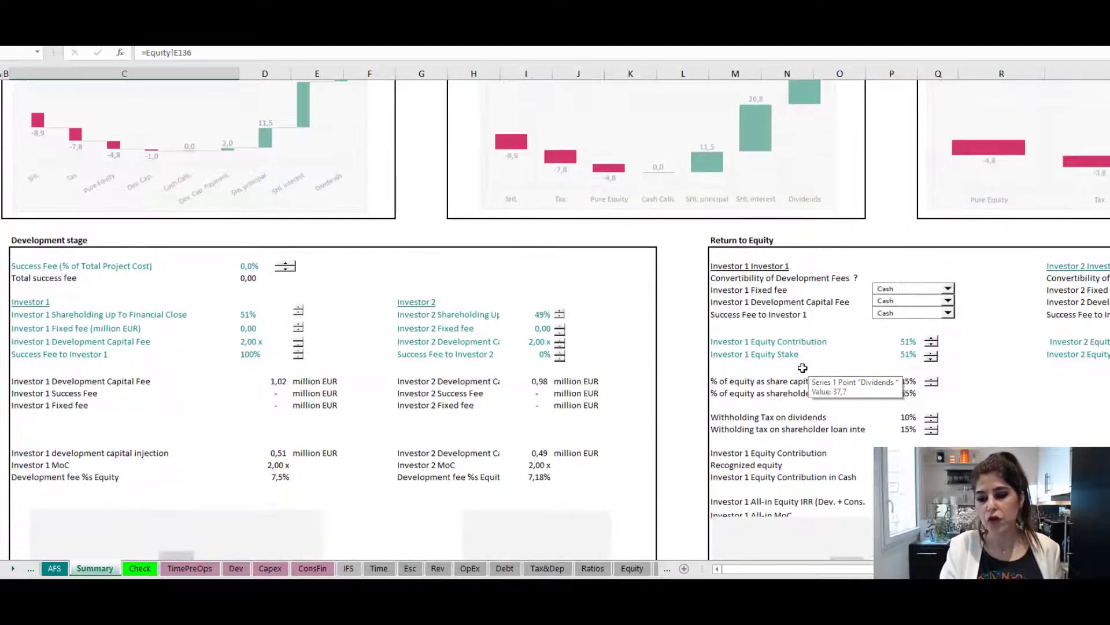
pyautogui.scroll(-5, 802, 368)
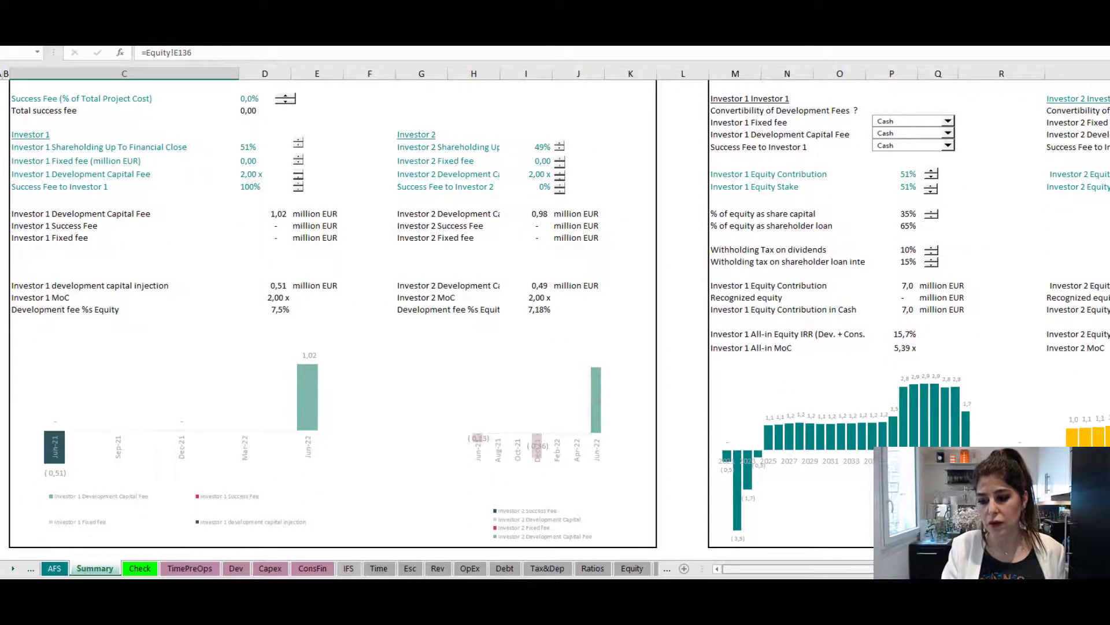
pyautogui.hscroll(3, 555, 312)
pyautogui.scroll(1, 555, 312)
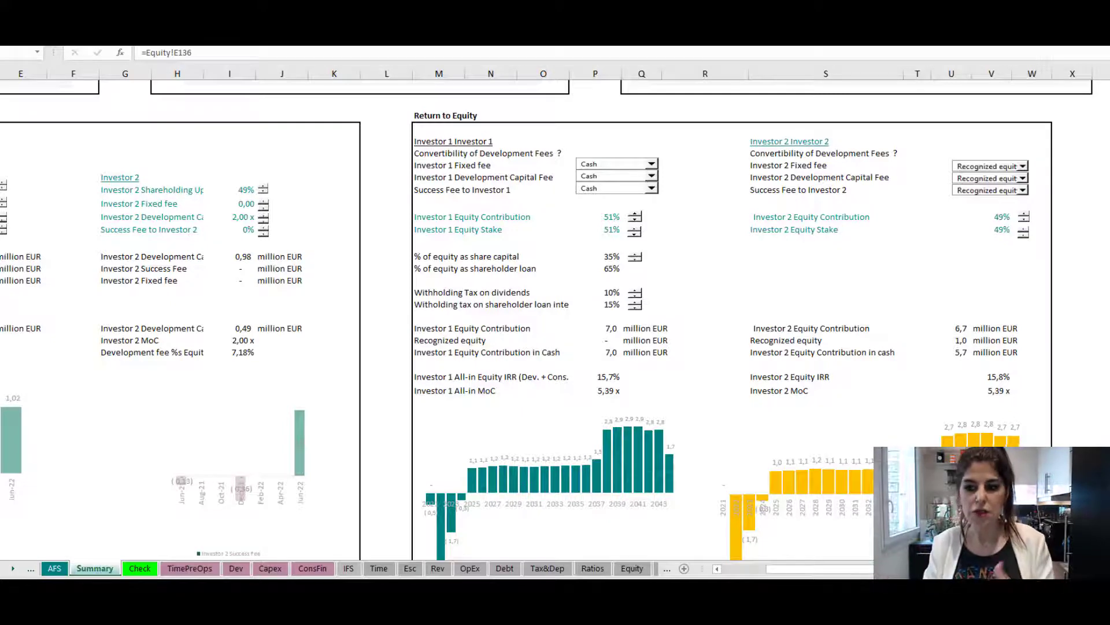
pyautogui.scroll(-1, 964, 436)
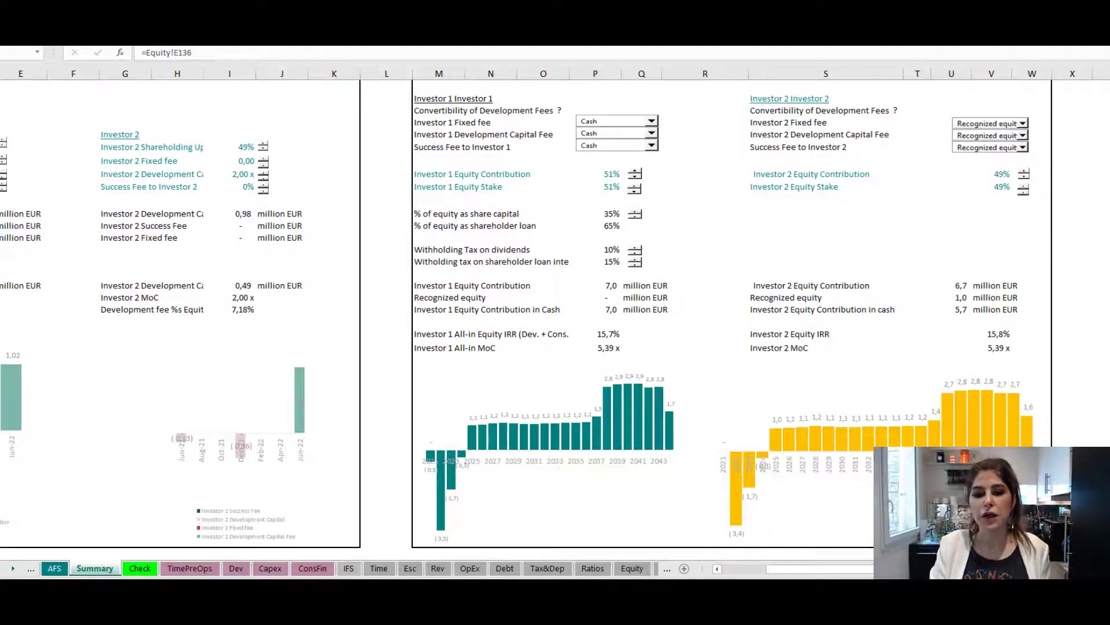
pyautogui.scroll(1, 547, 316)
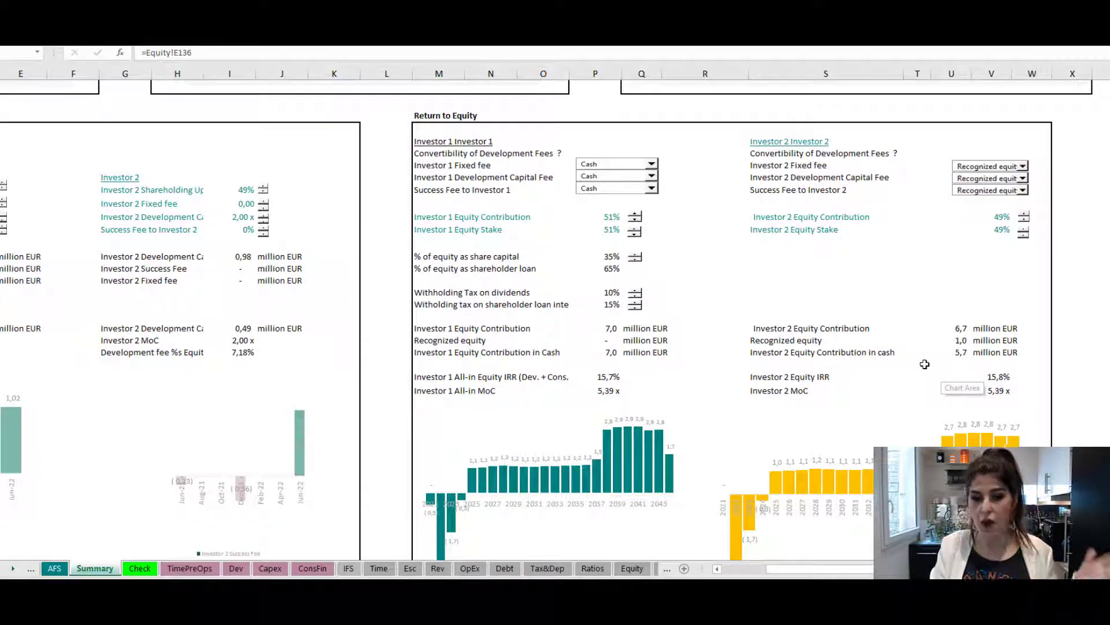
# Test the investor returns with the withholding tax on dividends at 0%, and restore the rate to 10%.
pyautogui.click(636, 296)
pyautogui.click(636, 296)
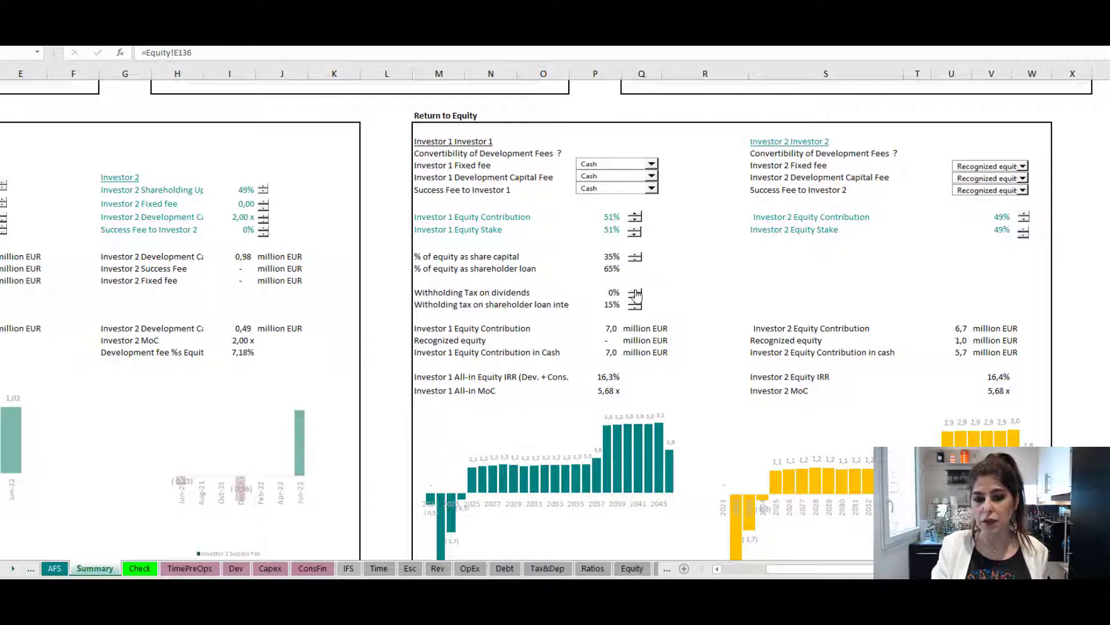
pyautogui.click(636, 292)
pyautogui.click(636, 291)
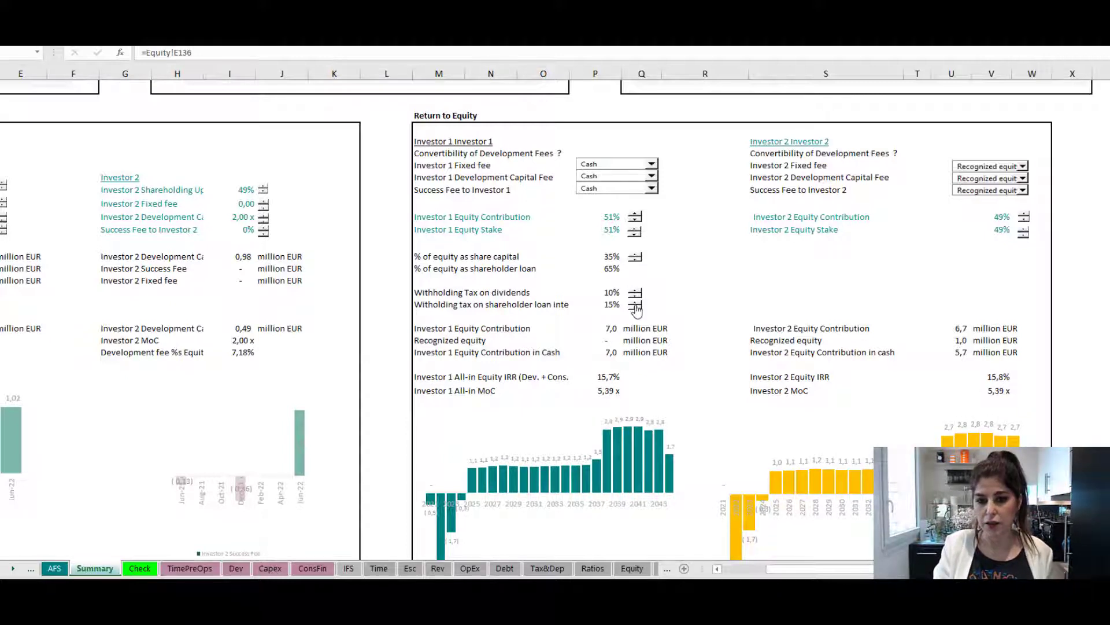
# Set the withholding tax on shareholder loan interest to 20% in the Return to Equity section, and review the Development stage figures.
pyautogui.click(636, 304)
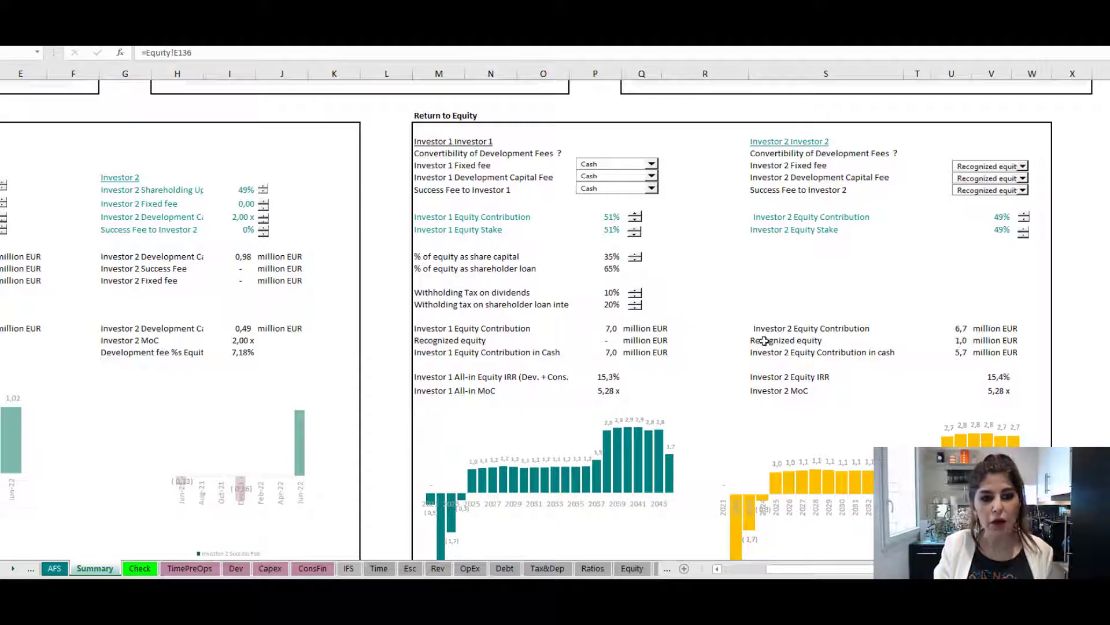
pyautogui.hscroll(-3, 833, 574)
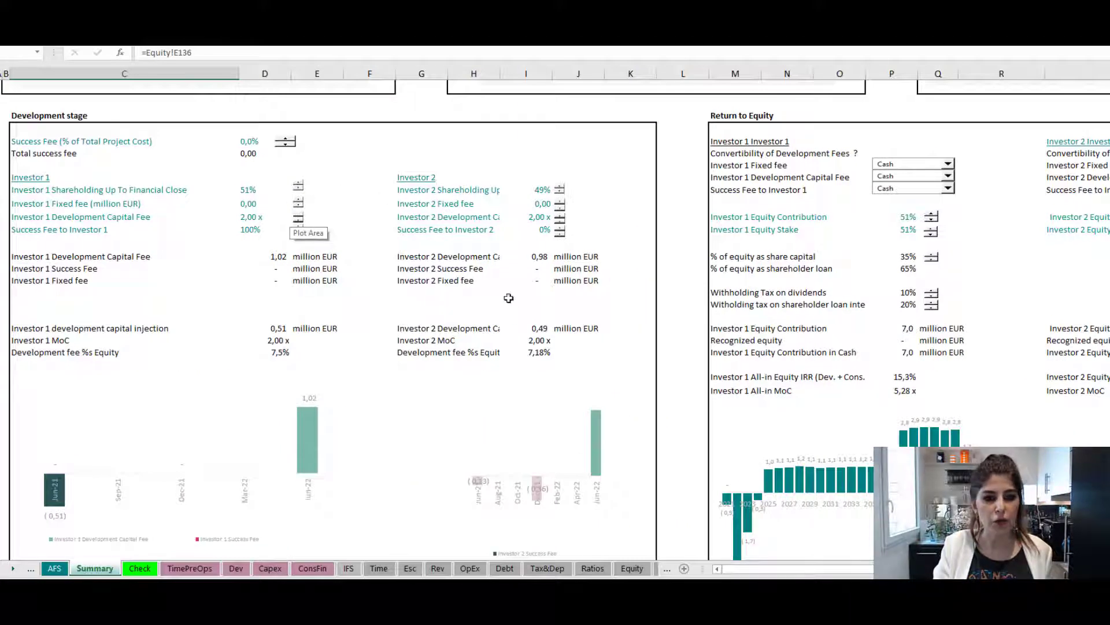
pyautogui.hscroll(3, 821, 570)
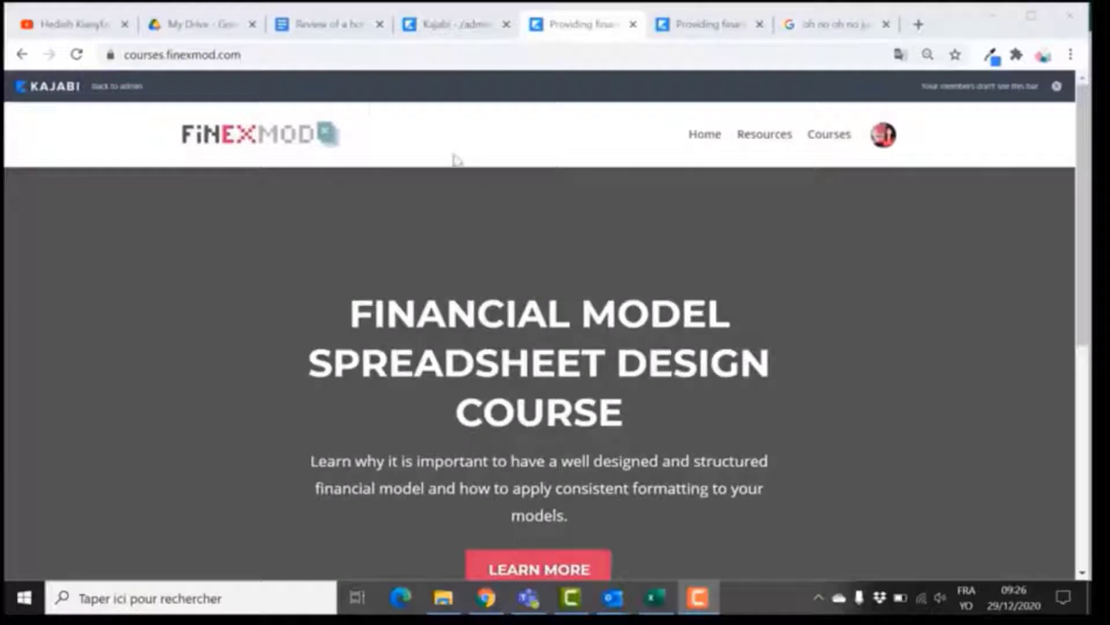
# Switch to Chrome, open the Financial Model Spreadsheet Design Course page on courses.finexmod.com, and look through its modules and instructor section.
pyautogui.click(301, 55)
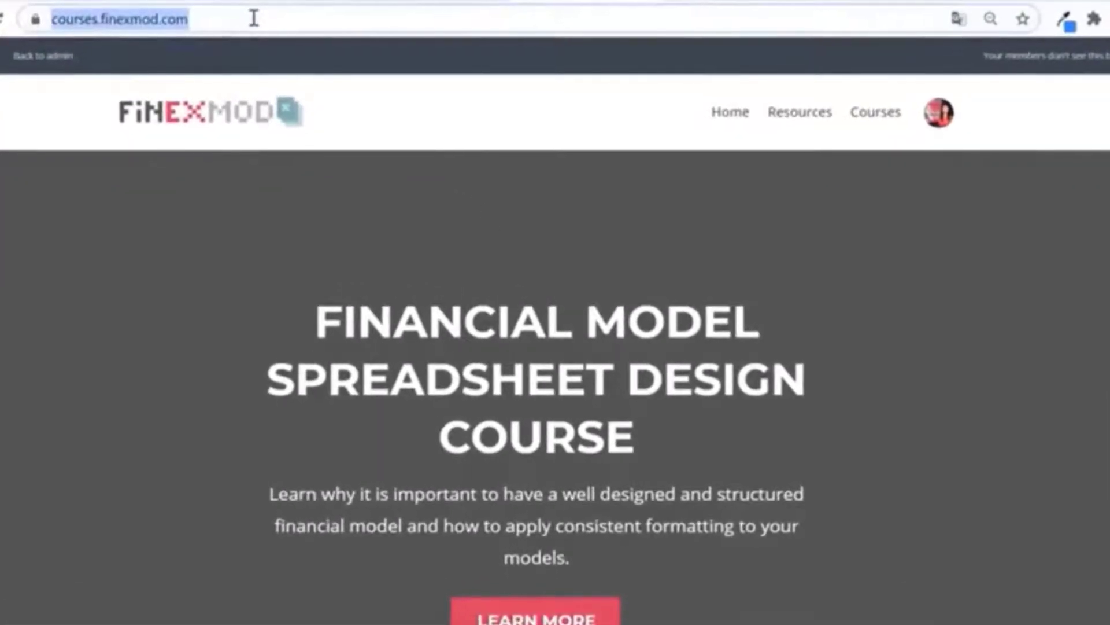
pyautogui.press('Return')
pyautogui.scroll(-3, 584, 447)
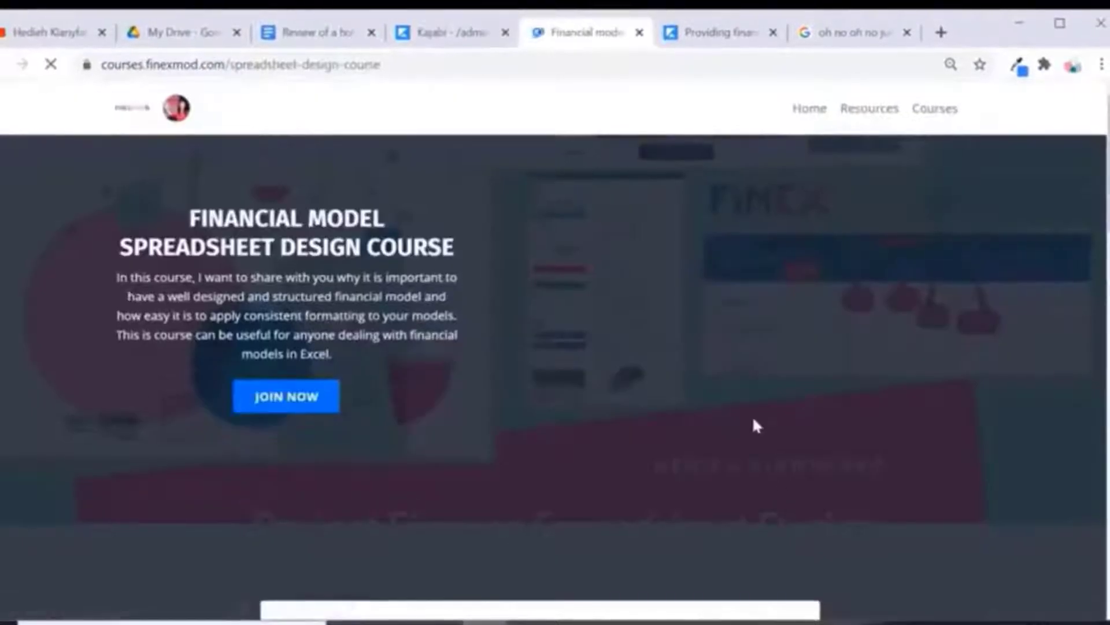
pyautogui.scroll(-10, 719, 352)
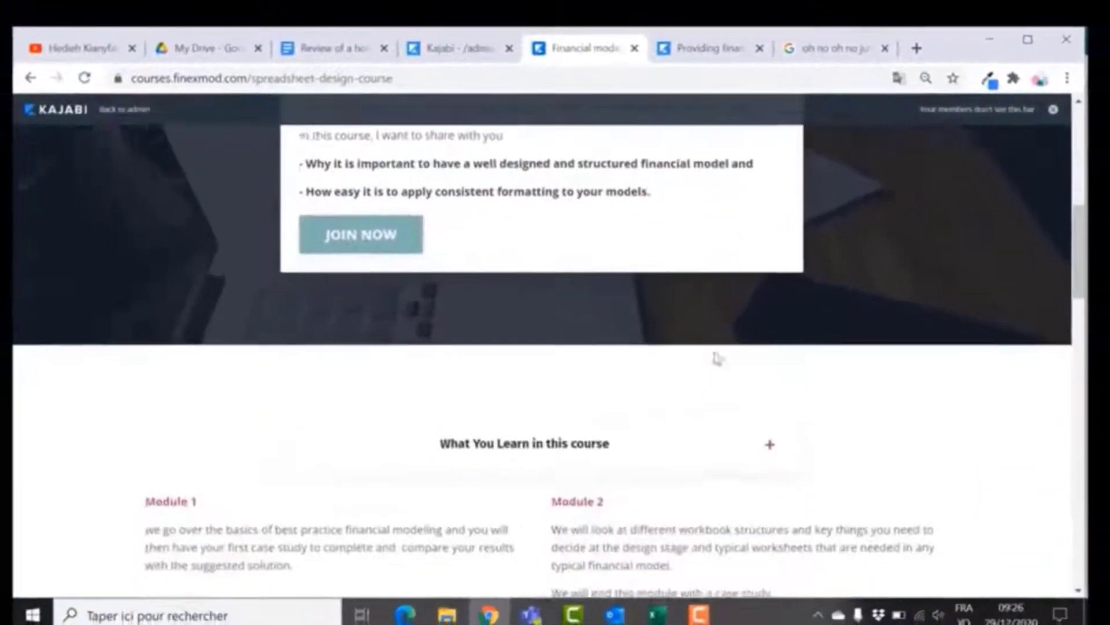
pyautogui.scroll(-10, 716, 359)
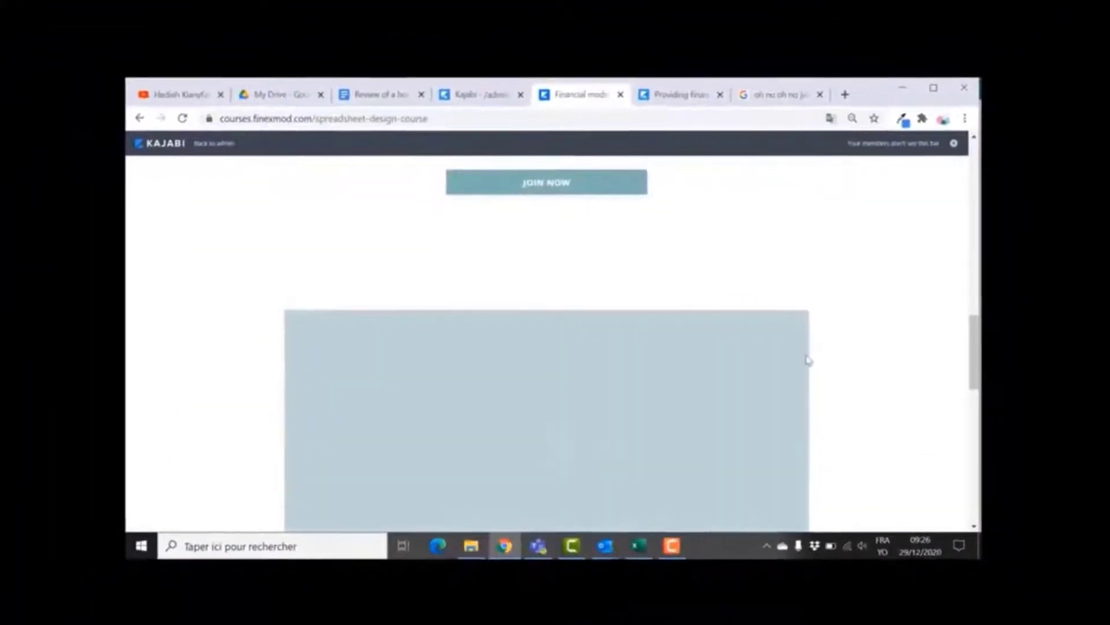
pyautogui.scroll(-10, 802, 361)
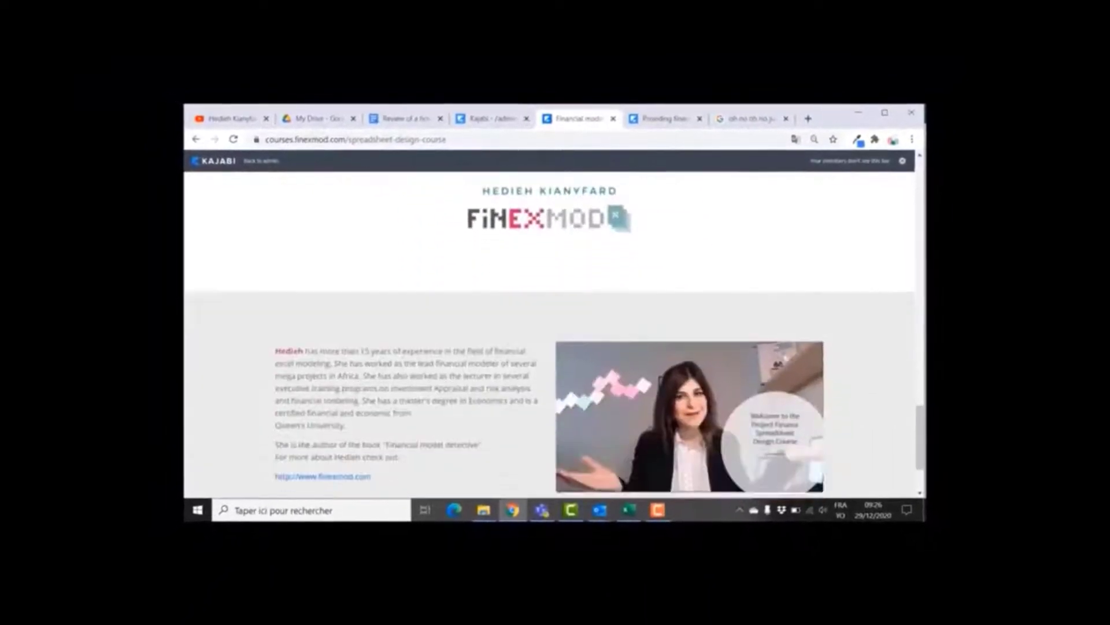